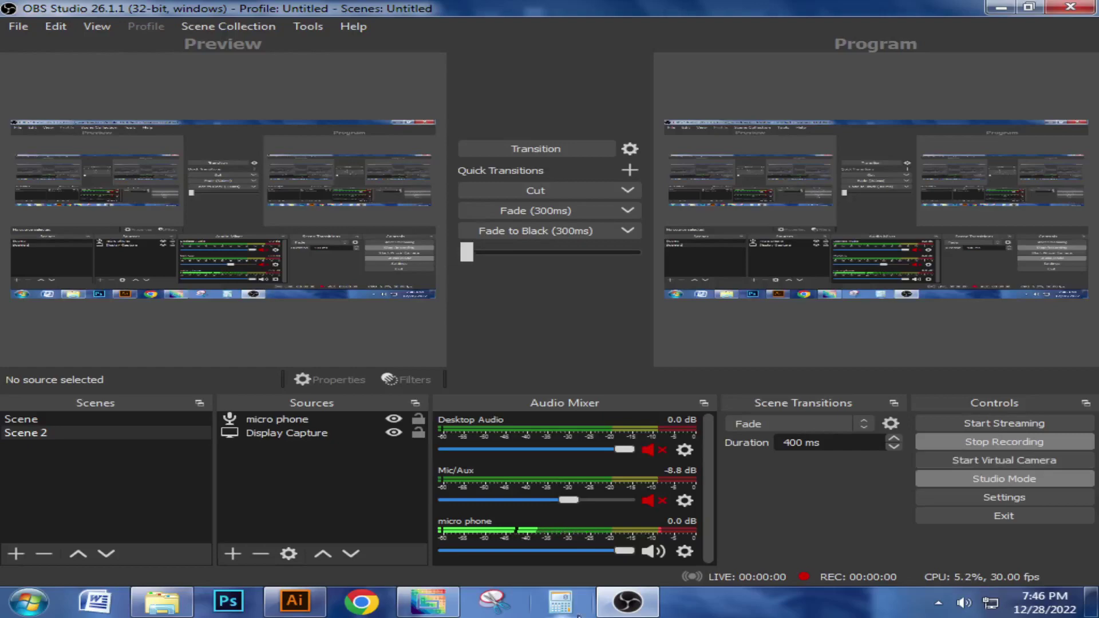
Minimize OBS Studio so the Illustrator placket and shirt flat drawing shows
click(628, 601)
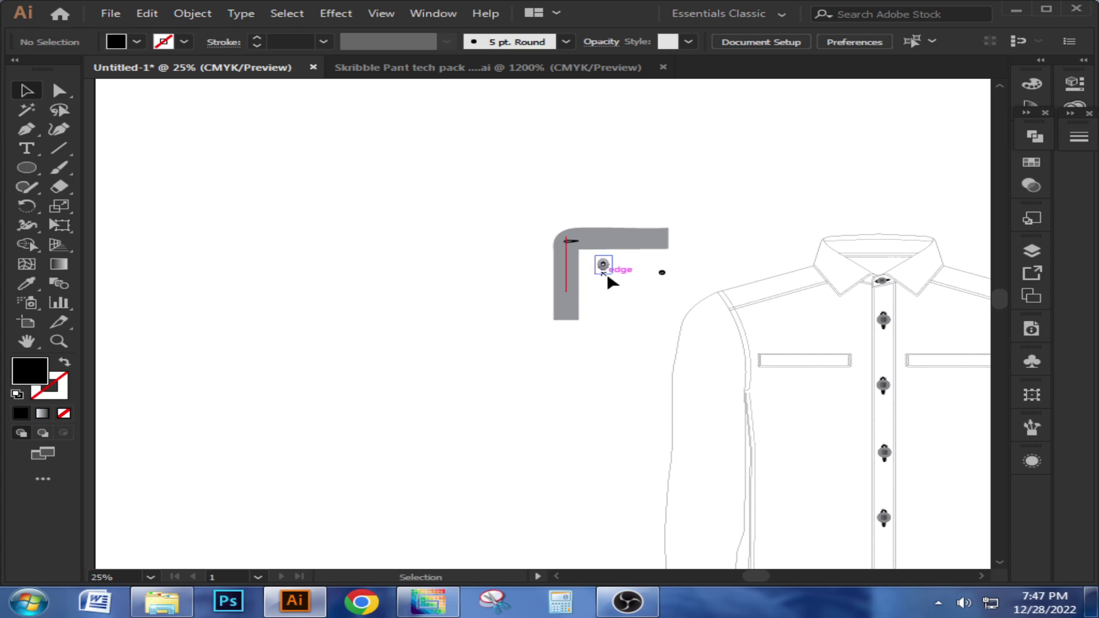
Move the black button next to the metal snap in the placket corner
scroll(567, 245, up, 4)
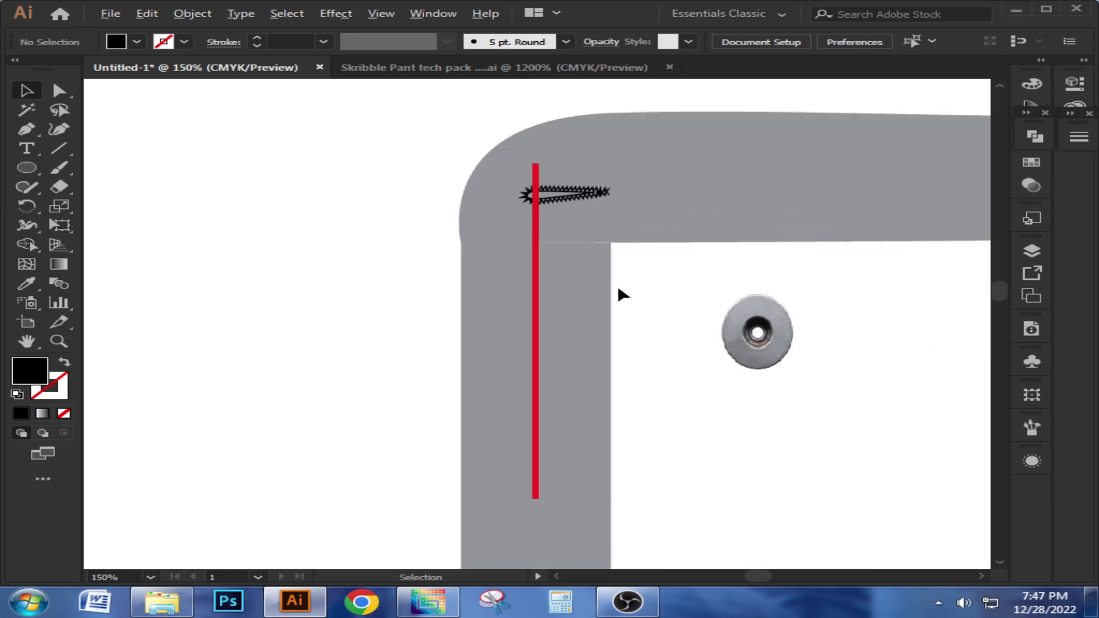
scroll(686, 285, up, 1)
scroll(643, 295, down, 1)
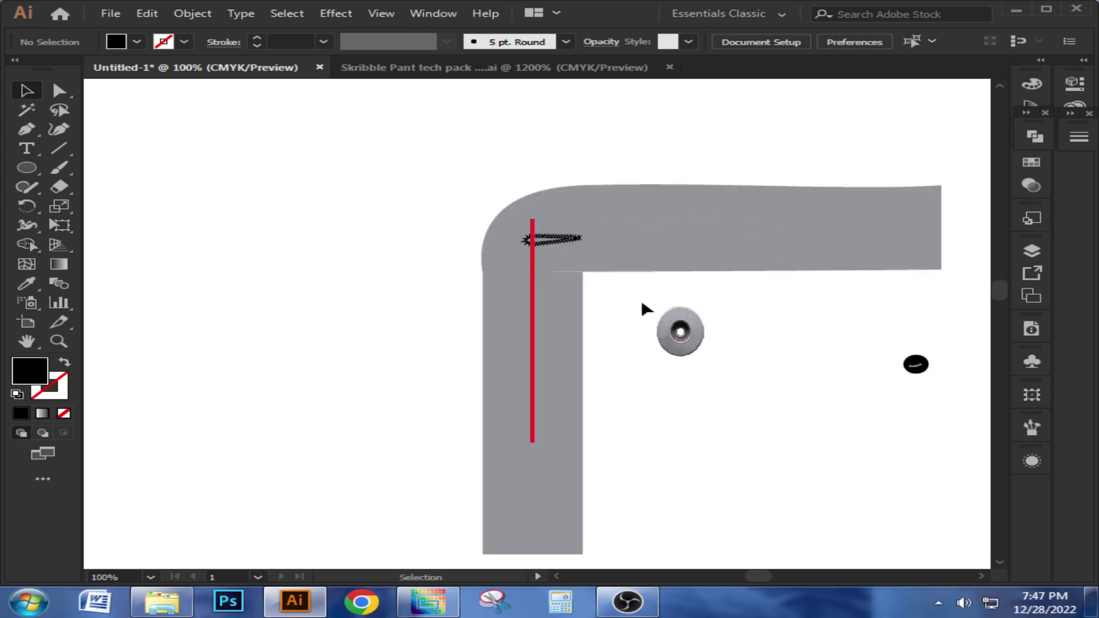
drag(750, 387, 603, 322)
drag(768, 299, 494, 308)
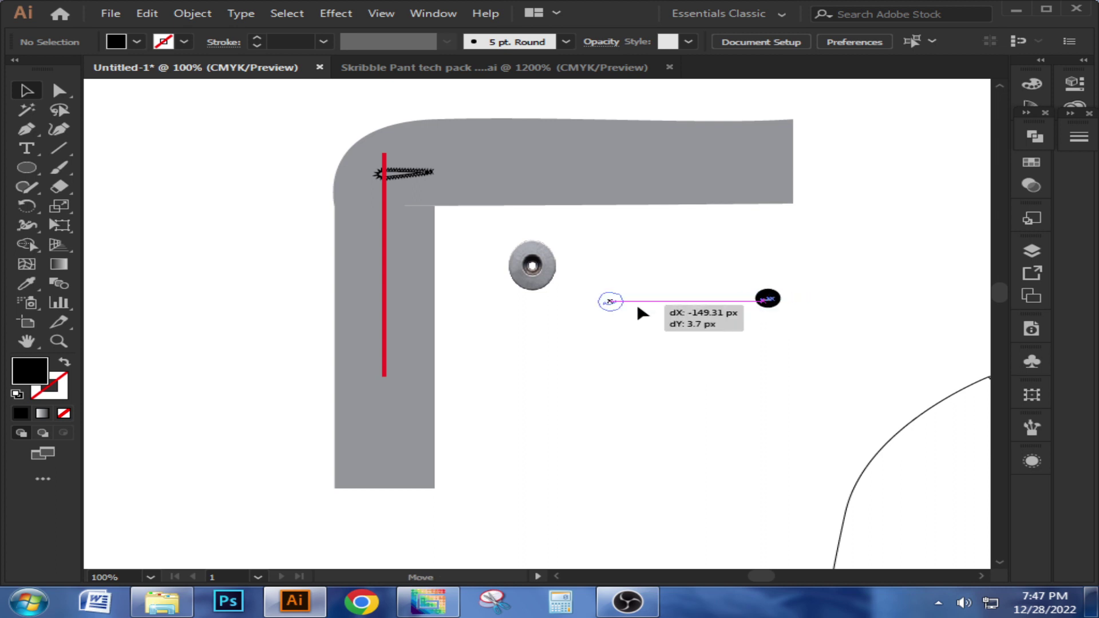
click(609, 339)
Reposition the collar button on the shirt flat beside the collar
scroll(610, 323, down, 2)
scroll(691, 307, right, 5)
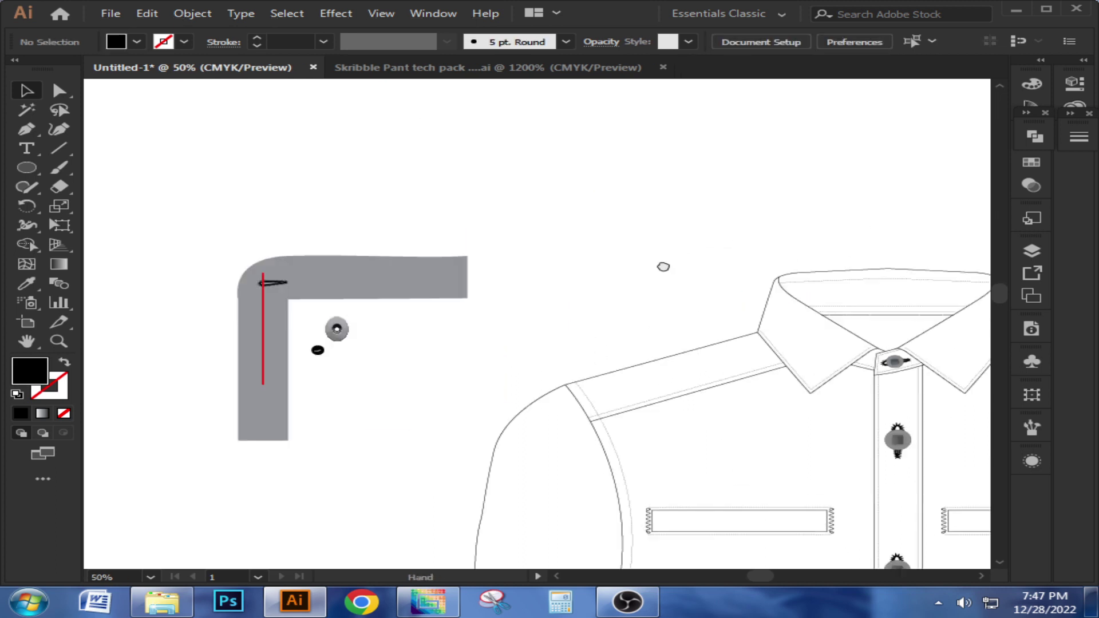
scroll(572, 263, right, 1)
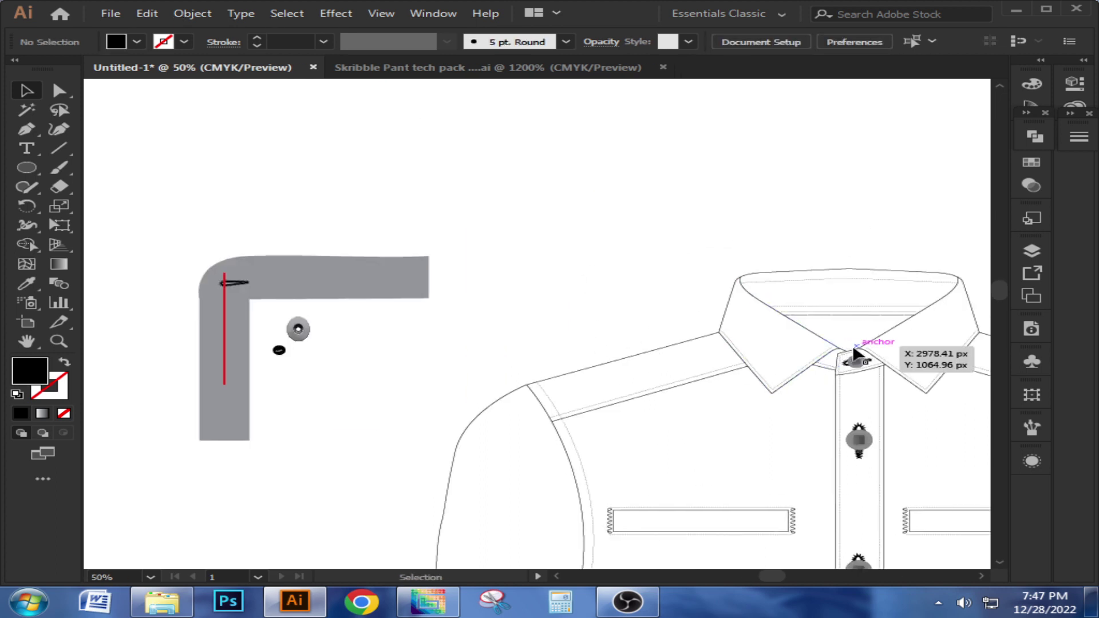
drag(861, 355, 847, 351)
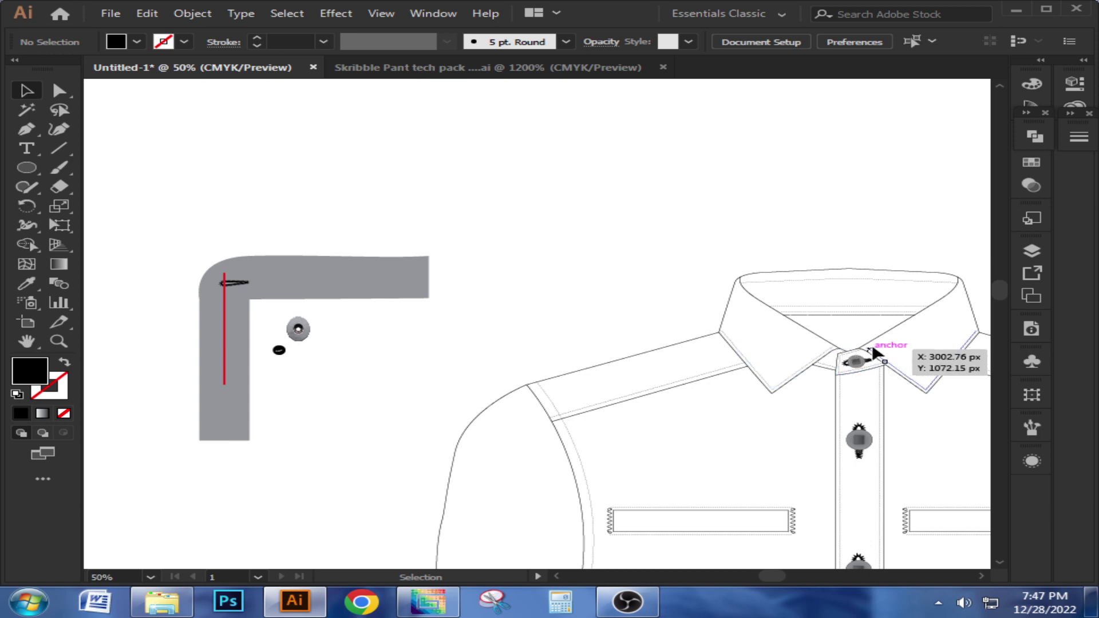
mouse_move(846, 348)
mouse_down()
mouse_move(866, 349)
mouse_move(847, 350)
mouse_up()
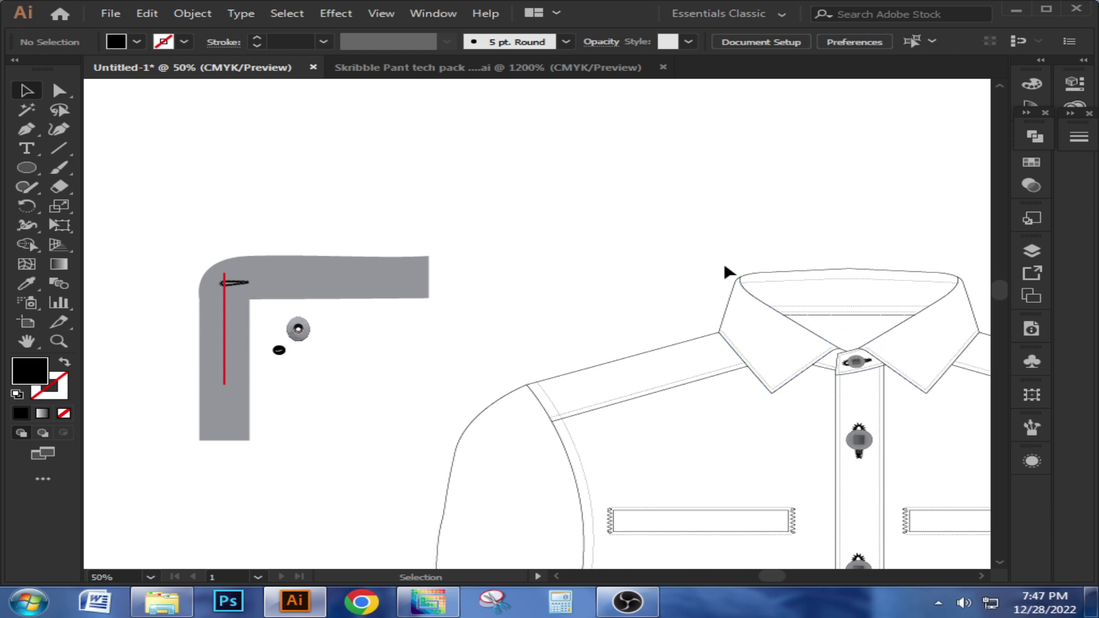
drag(586, 285, 612, 265)
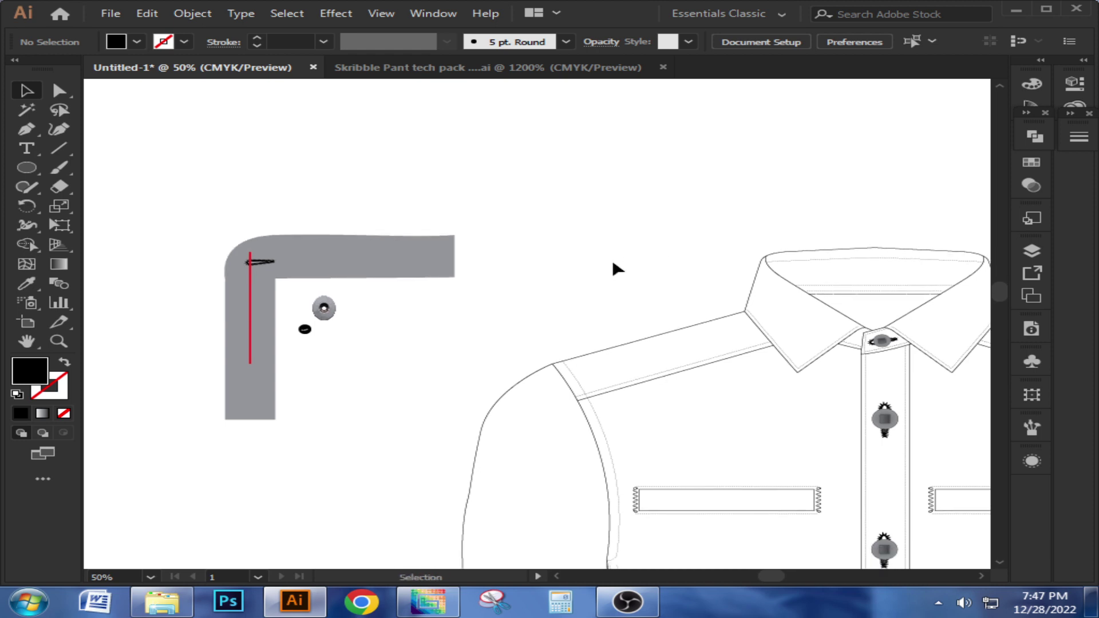
click(695, 326)
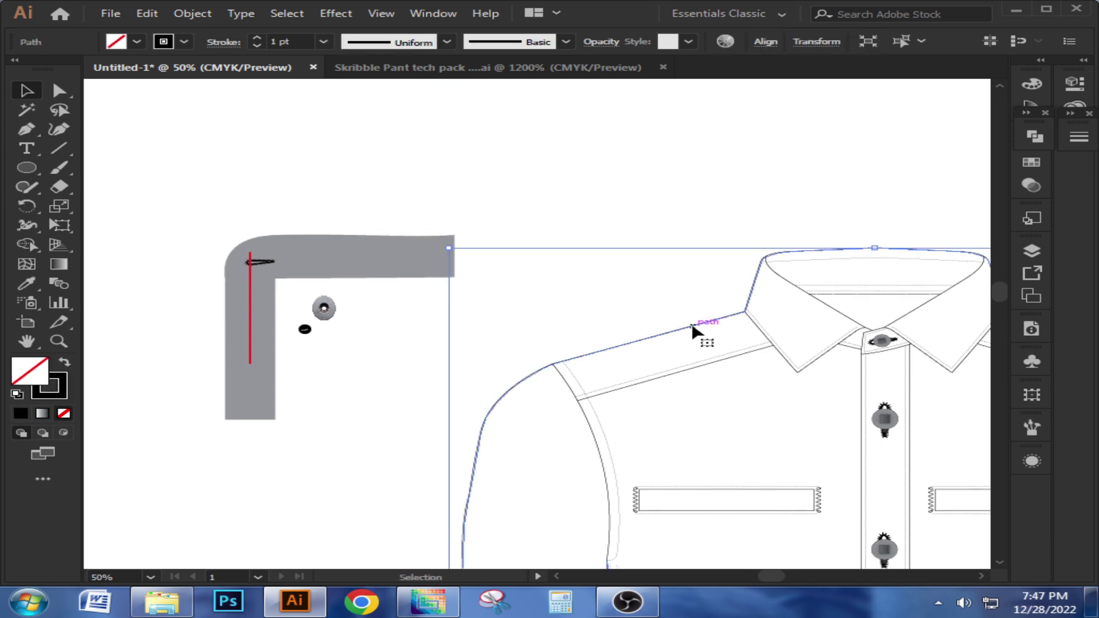
click(710, 210)
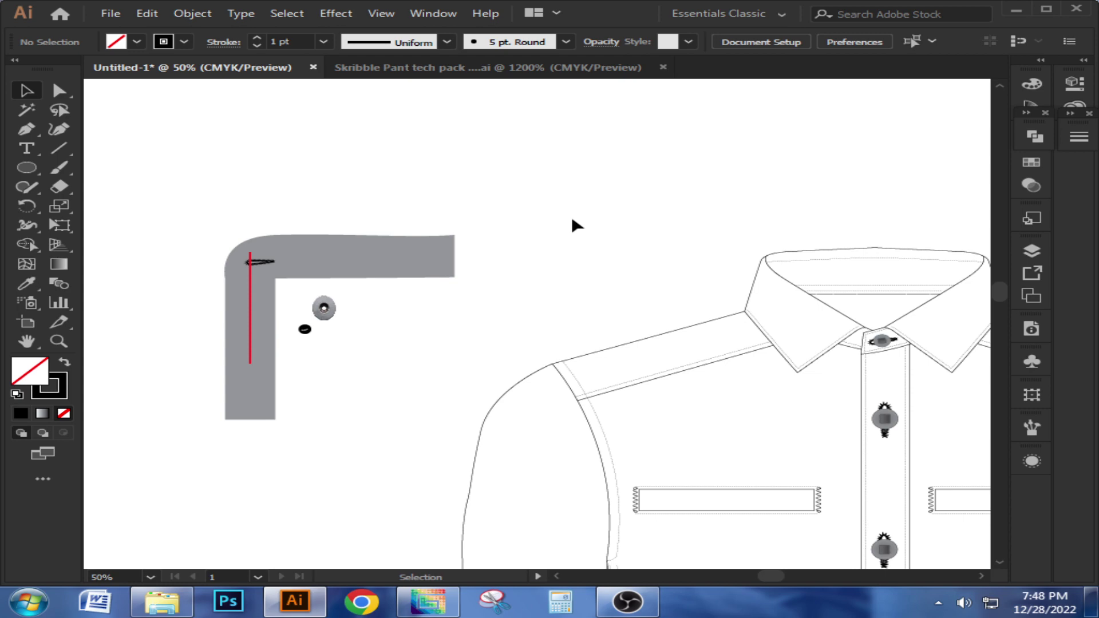
Move the zigzag buttonhole off the grey placket into the white space on the right
drag(576, 225, 683, 241)
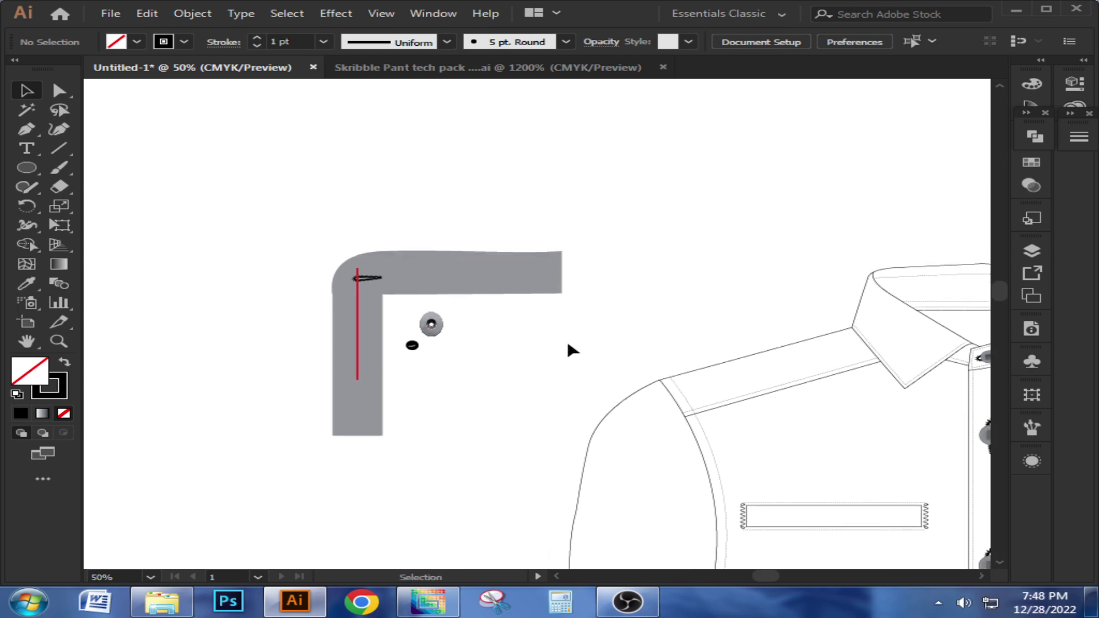
scroll(267, 312, up, 2)
scroll(317, 246, down, 2)
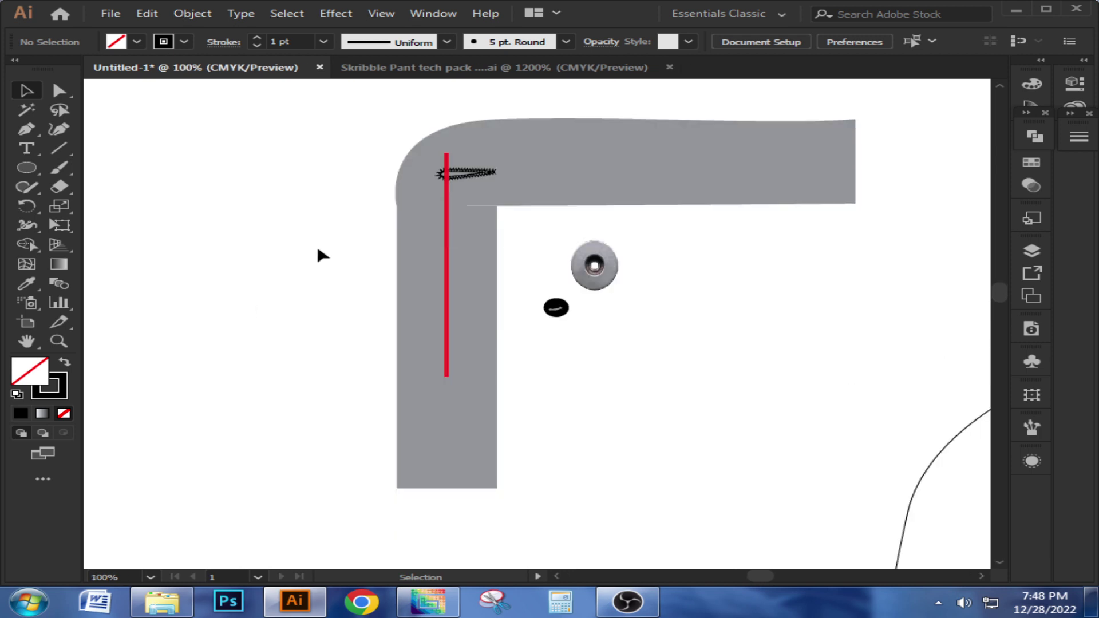
drag(480, 180, 762, 286)
click(695, 243)
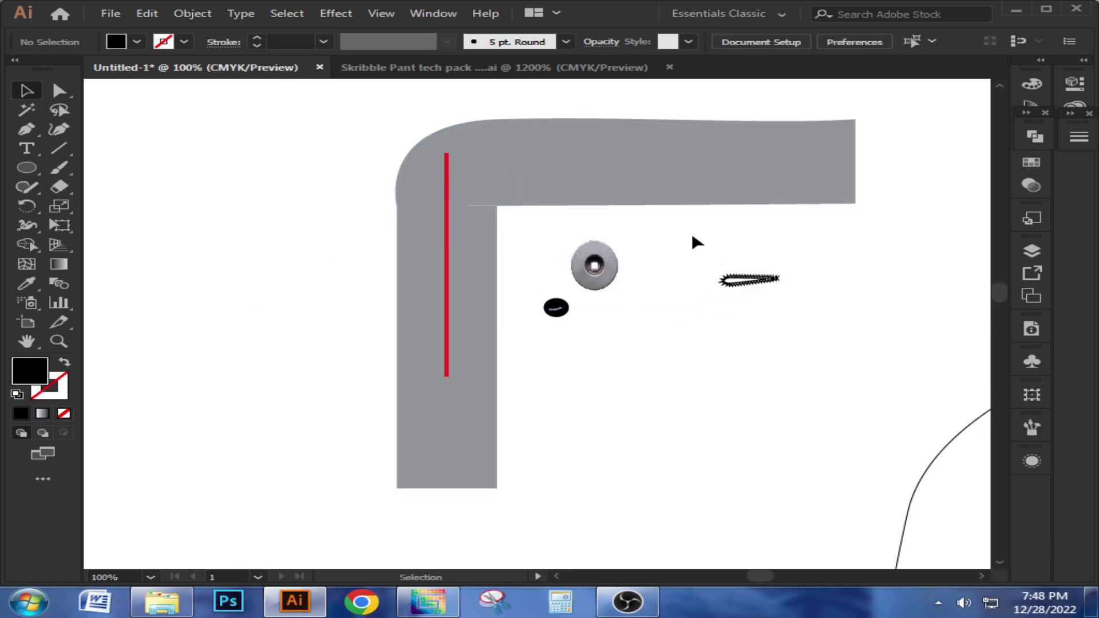
Check the placket's vertical arm, then move the red center line right of the placket
scroll(503, 243, up, 2)
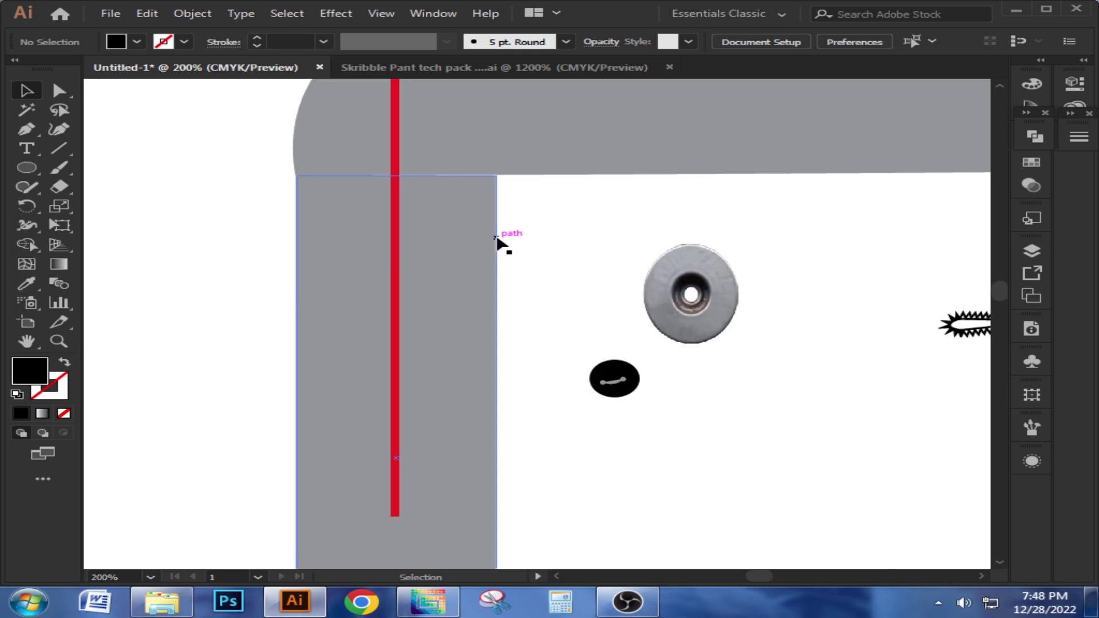
click(59, 90)
click(429, 201)
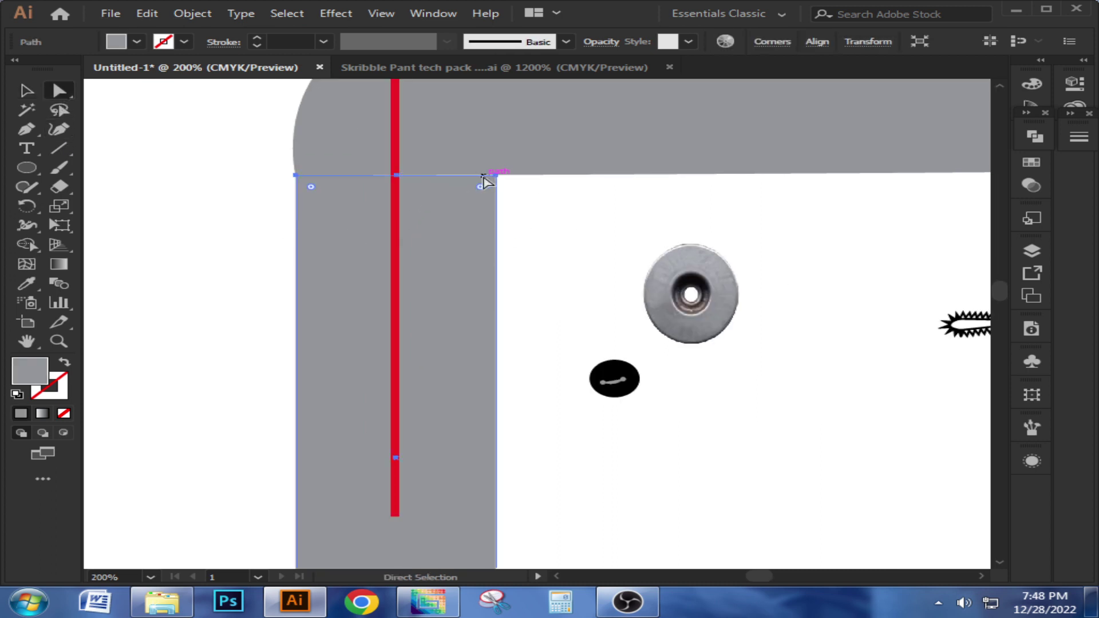
click(533, 211)
click(26, 90)
scroll(540, 229, down, 2)
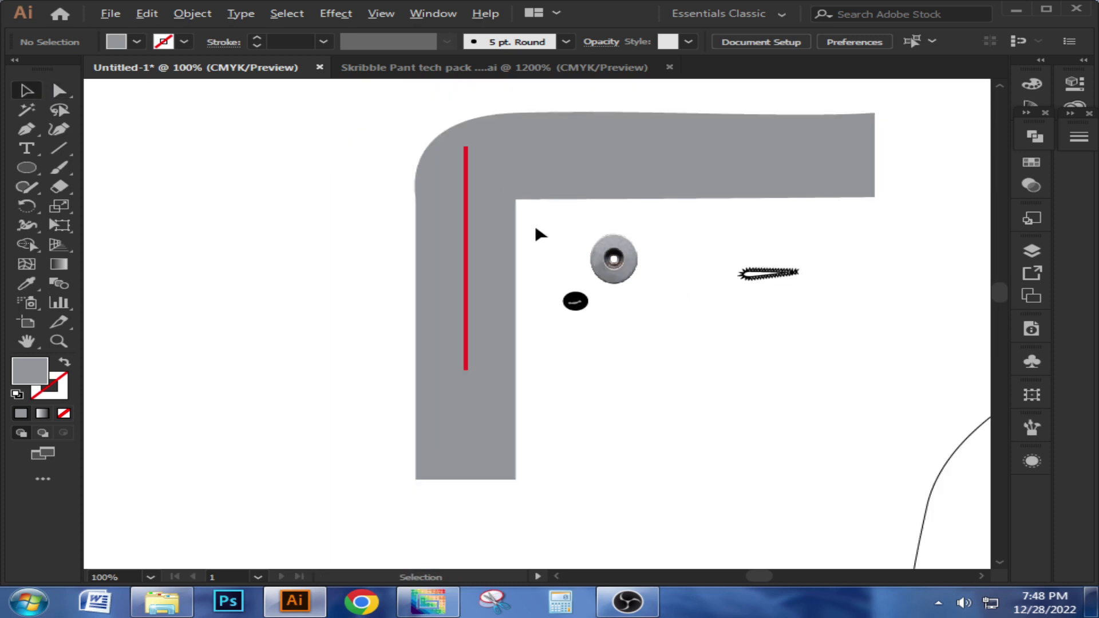
drag(560, 228, 476, 234)
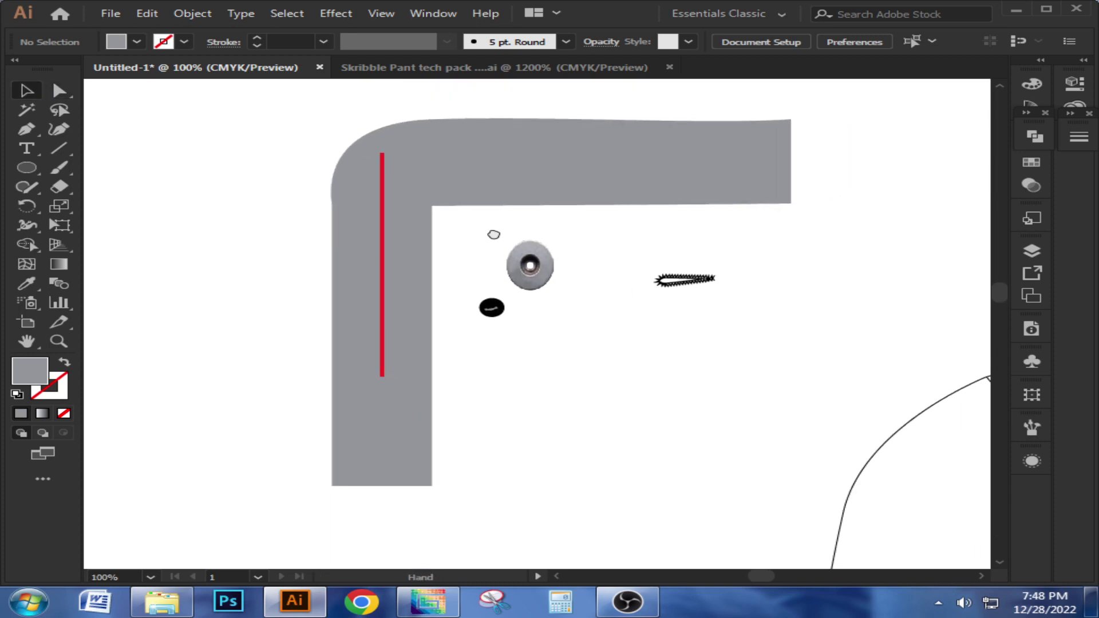
click(431, 259)
click(478, 230)
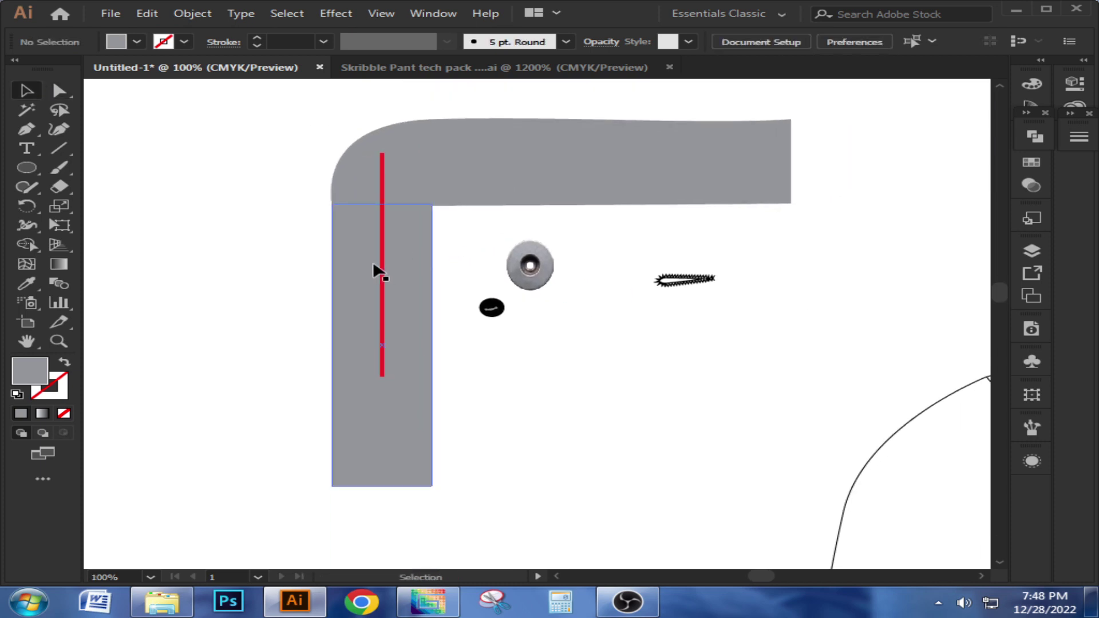
drag(377, 256, 569, 326)
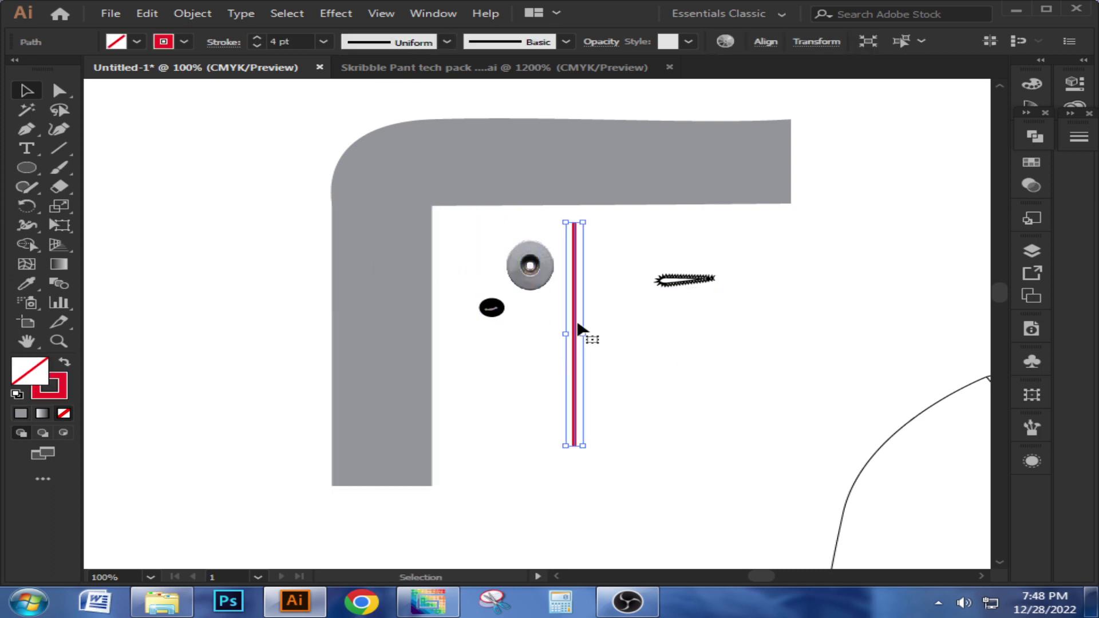
Duplicate the zigzag buttonhole, rotate the copy vertical and bring it in front on the placket
click(663, 321)
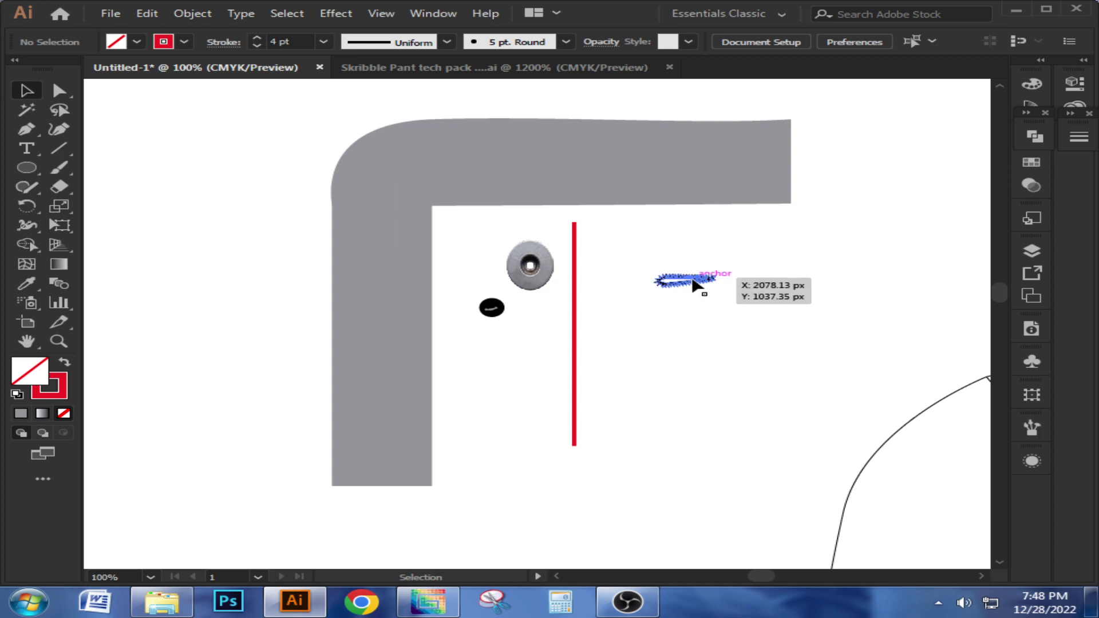
mouse_move(693, 281)
mouse_down()
mouse_move(518, 352)
mouse_move(540, 405)
mouse_up()
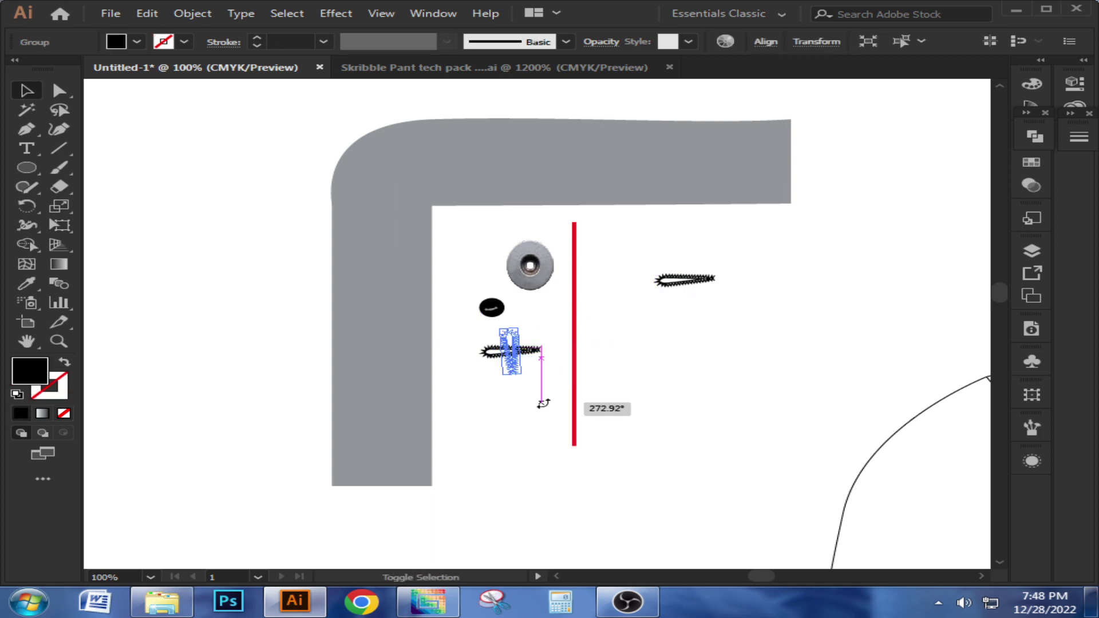
mouse_move(515, 352)
mouse_down()
mouse_move(522, 358)
mouse_move(532, 312)
mouse_move(384, 292)
mouse_up()
click(544, 347)
right_click(385, 297)
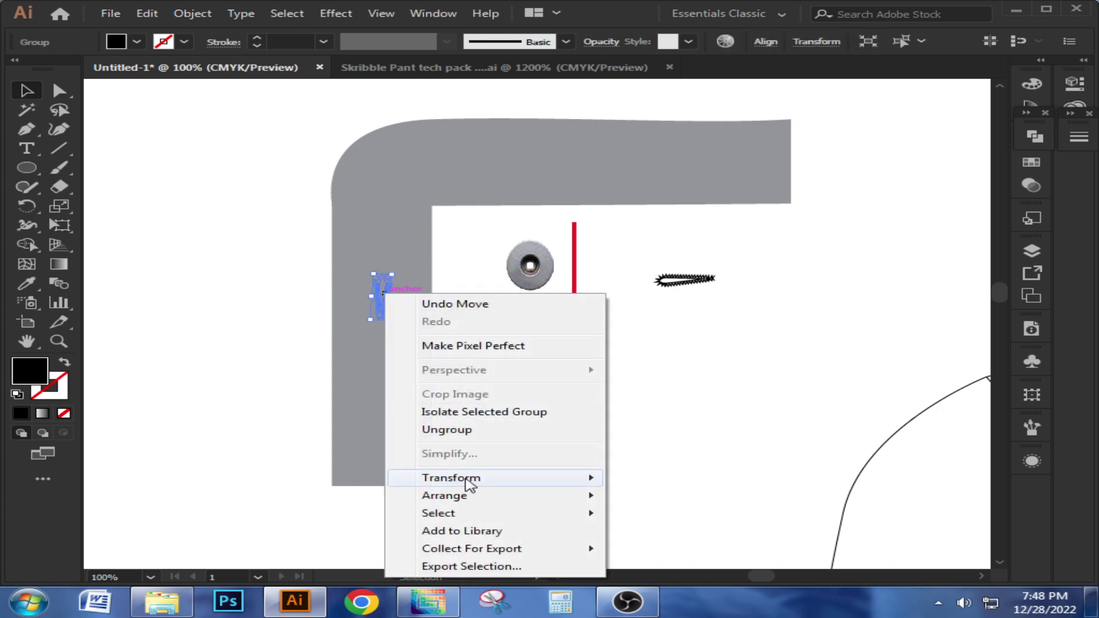
click(644, 499)
click(695, 426)
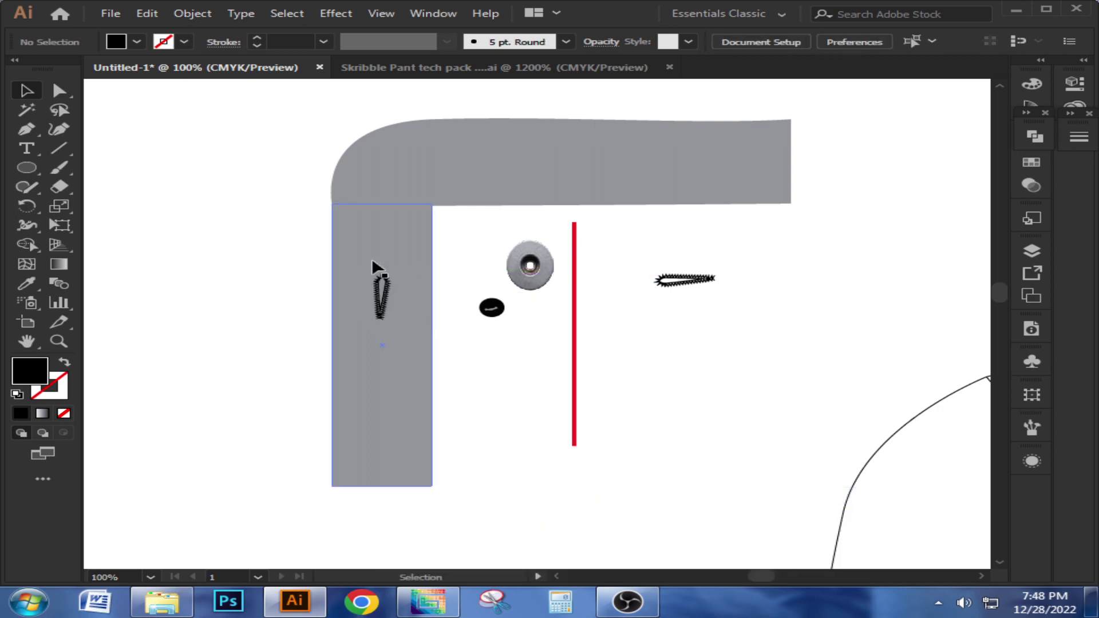
Add a second vertical buttonhole below the first and rotate the loose one horizontal
mouse_move(377, 286)
mouse_down()
mouse_move(371, 418)
mouse_move(381, 416)
mouse_up()
click(521, 389)
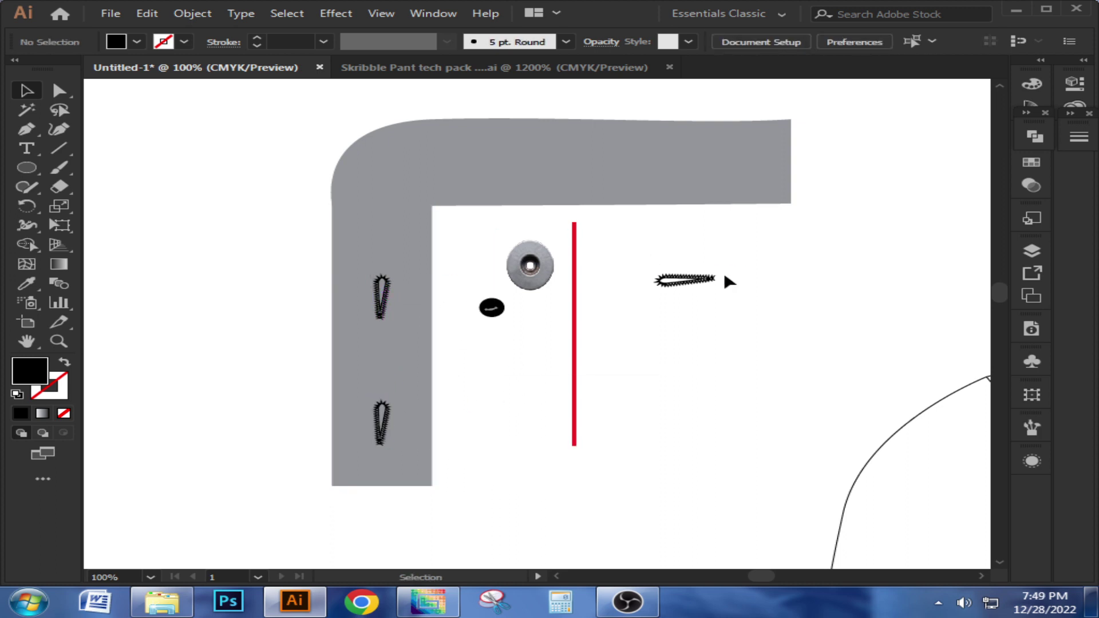
click(708, 283)
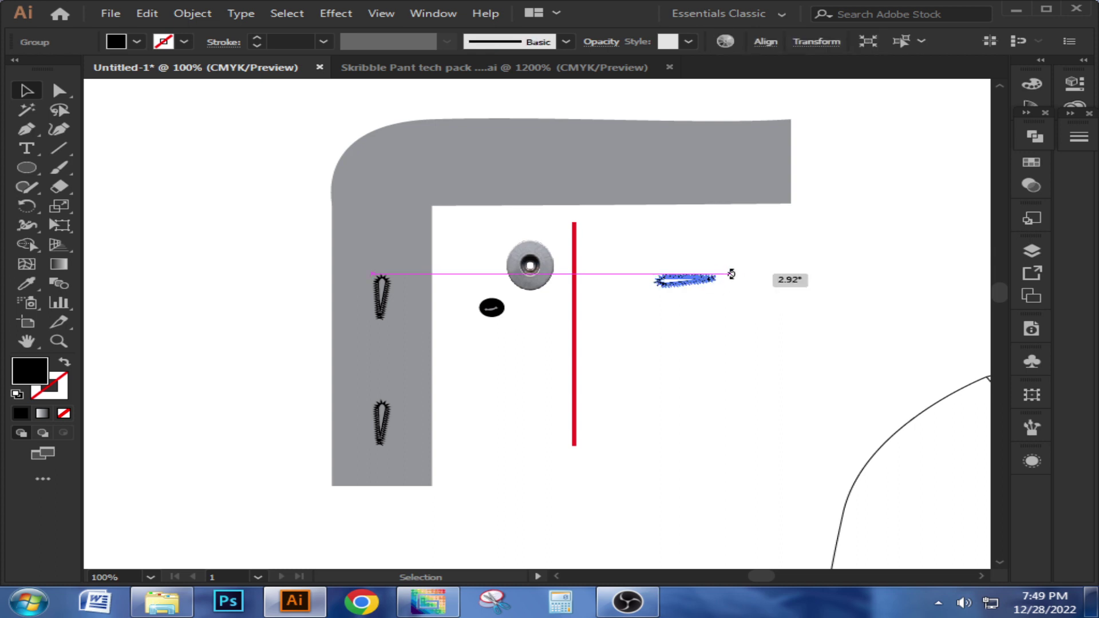
click(788, 275)
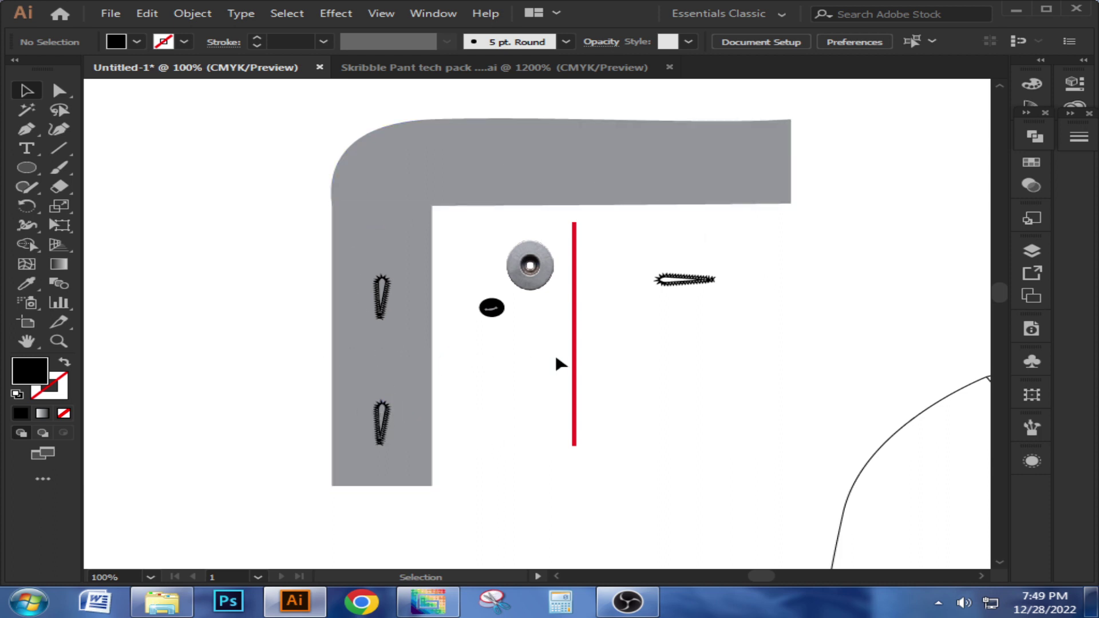
Fill the placket's vertical arm with a darker grey swatch from the Swatches panel
click(359, 358)
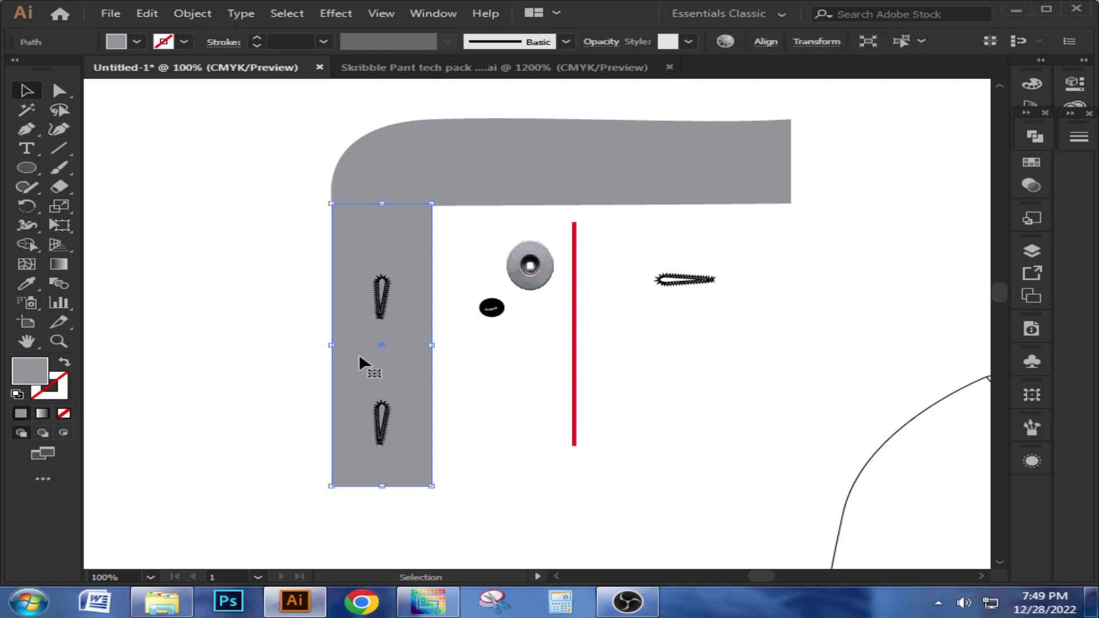
click(1031, 162)
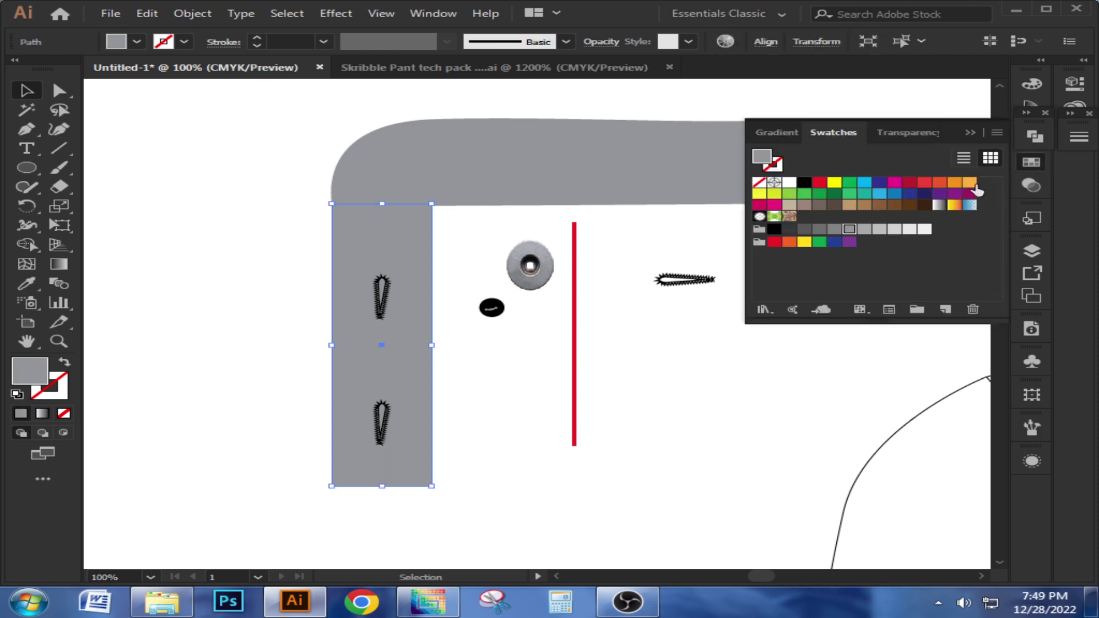
click(835, 229)
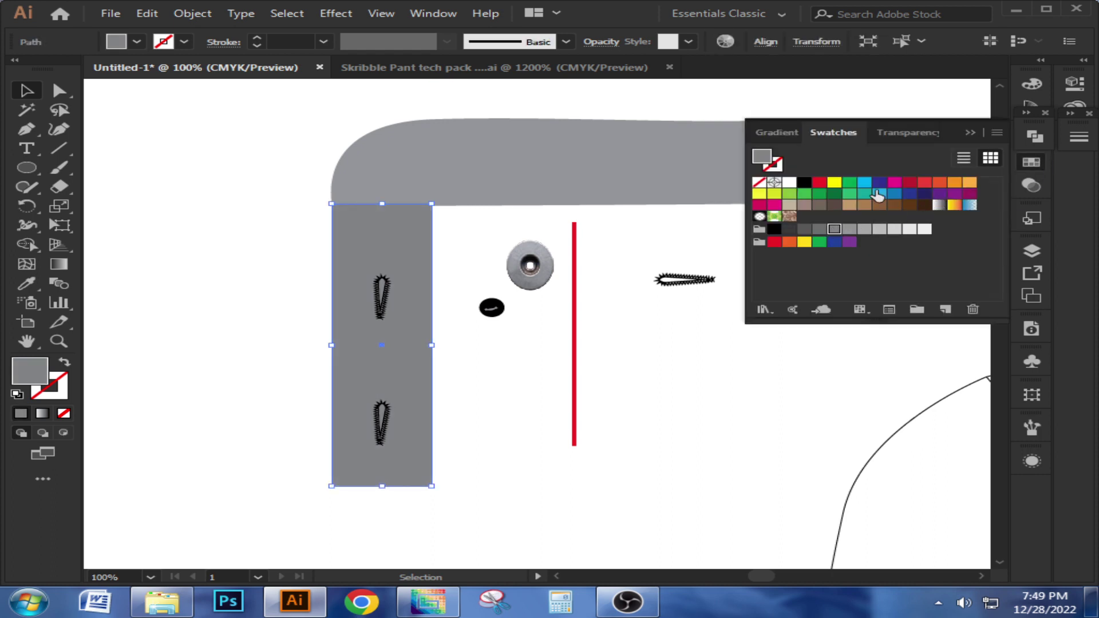
click(969, 133)
click(776, 262)
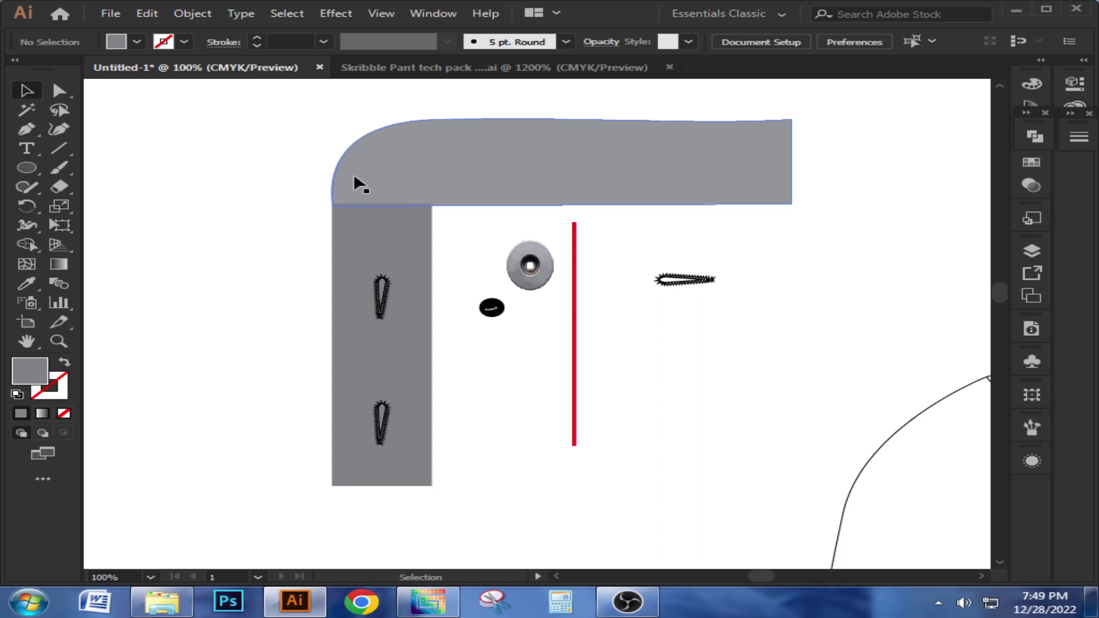
Copy the zigzag buttonhole onto the placket's top band and nudge it slightly left
drag(686, 291, 408, 184)
alt+scroll(467, 232, up, 1)
click(467, 233)
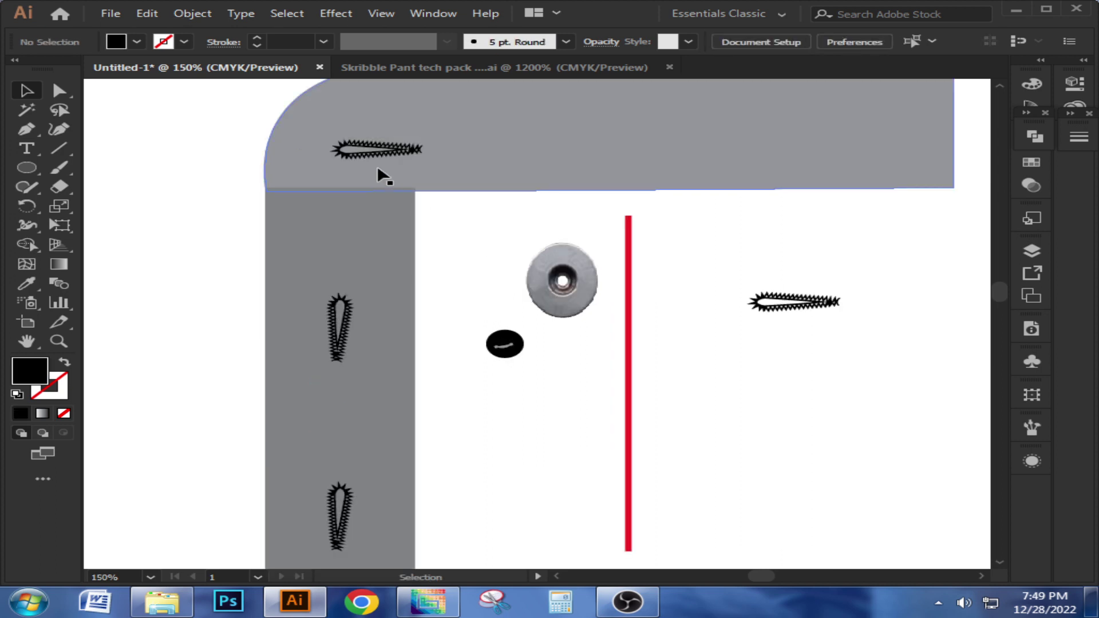
drag(370, 150, 364, 149)
click(494, 255)
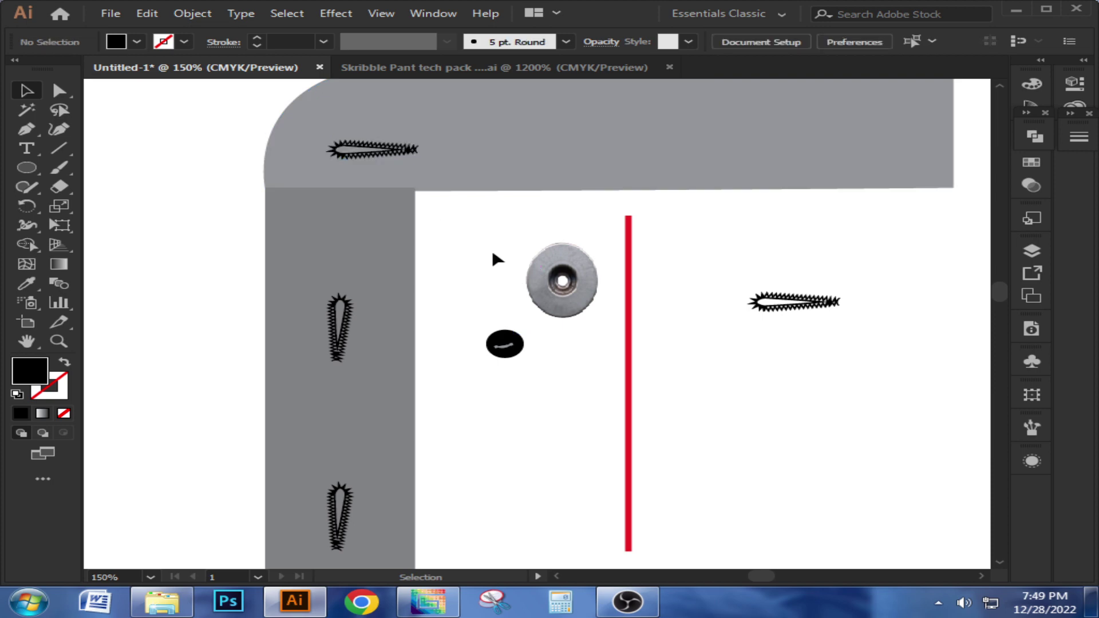
Run the red center line over the vertical buttonholes and align the top buttonhole on it
drag(628, 298, 336, 196)
click(454, 224)
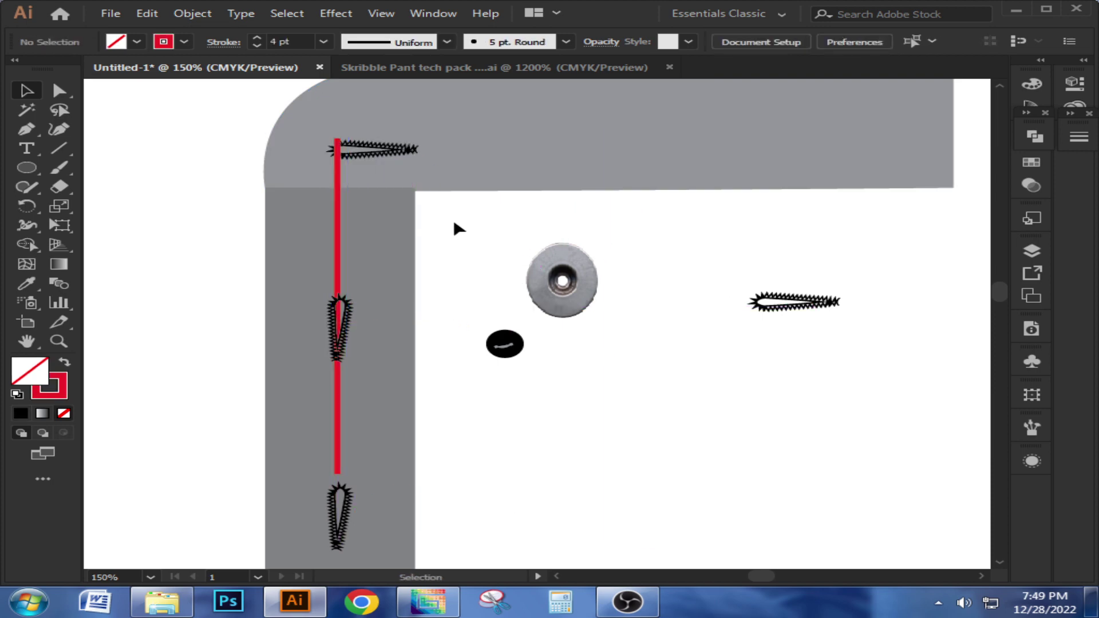
scroll(347, 170, up, 1)
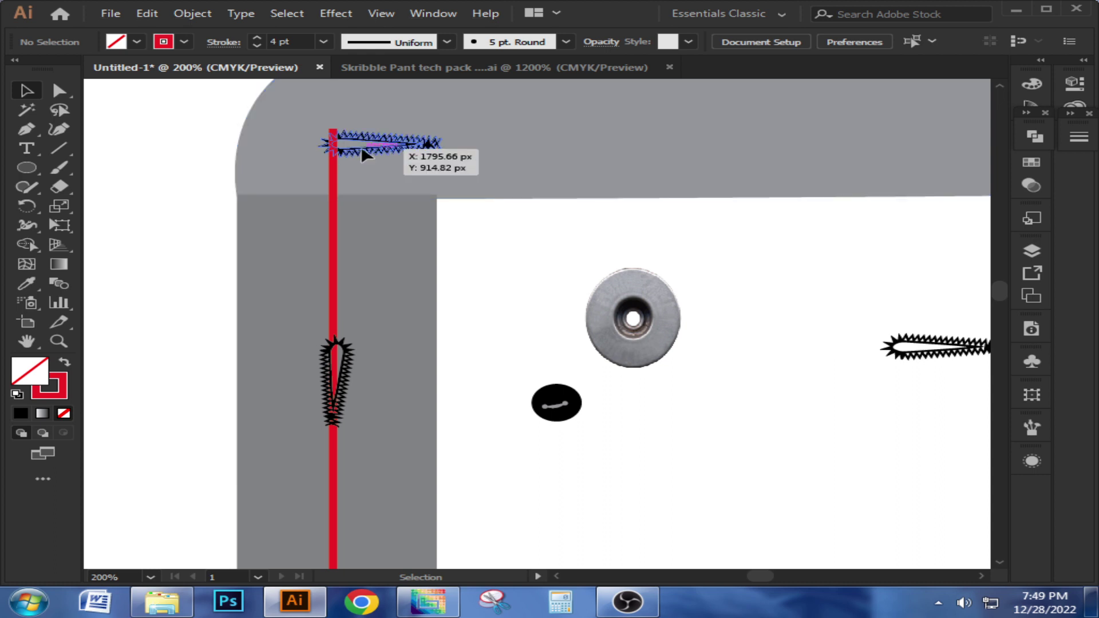
drag(364, 155, 354, 152)
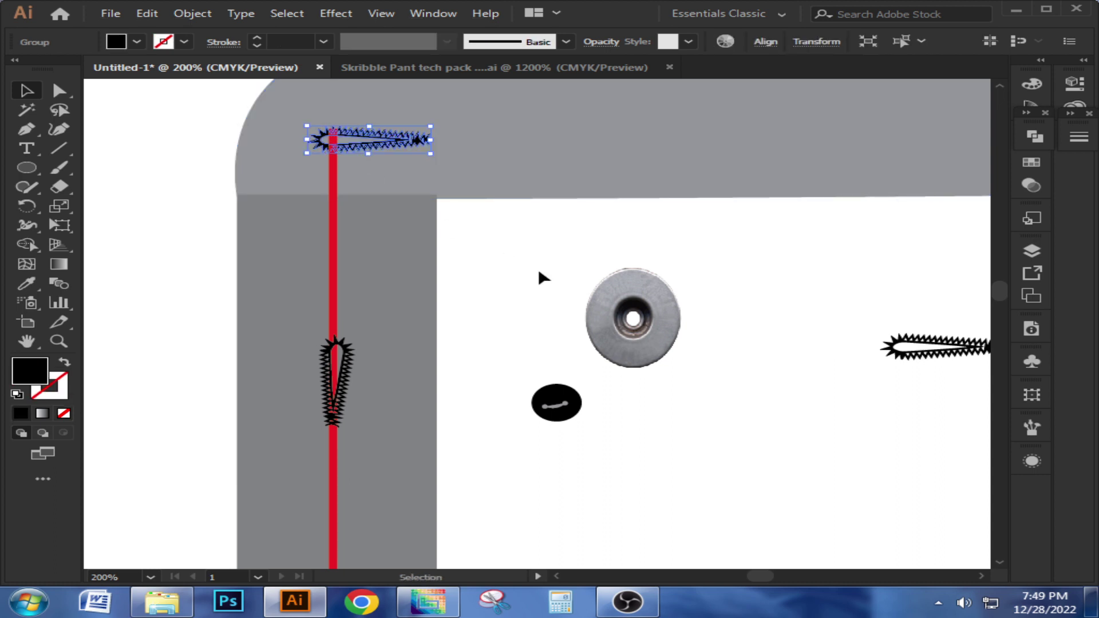
drag(364, 140, 373, 138)
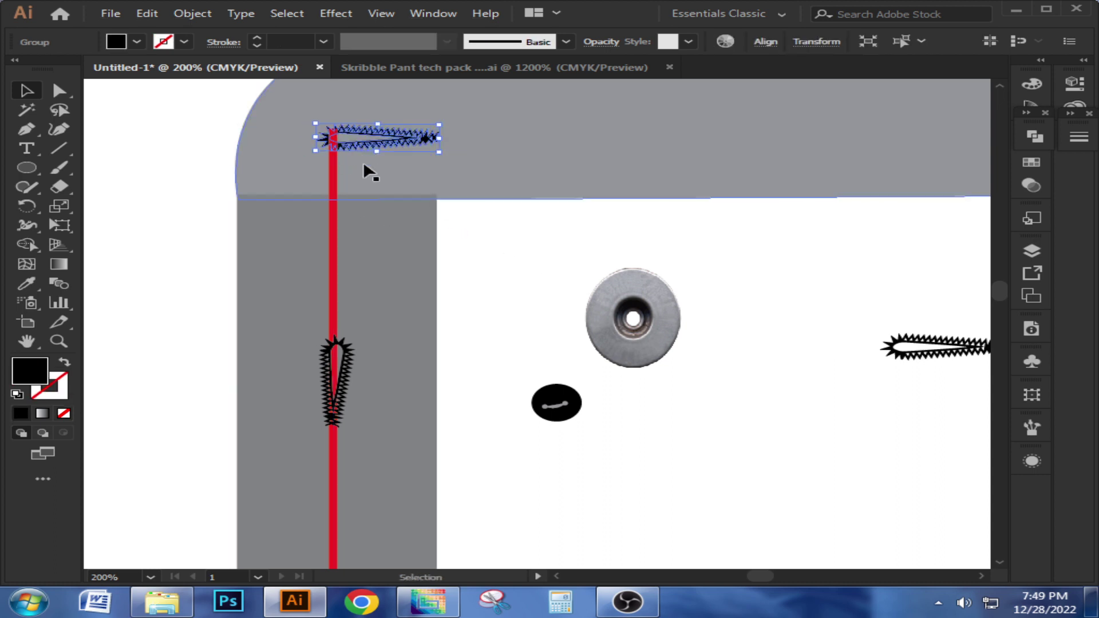
click(501, 274)
scroll(500, 274, down, 2)
drag(516, 270, 428, 263)
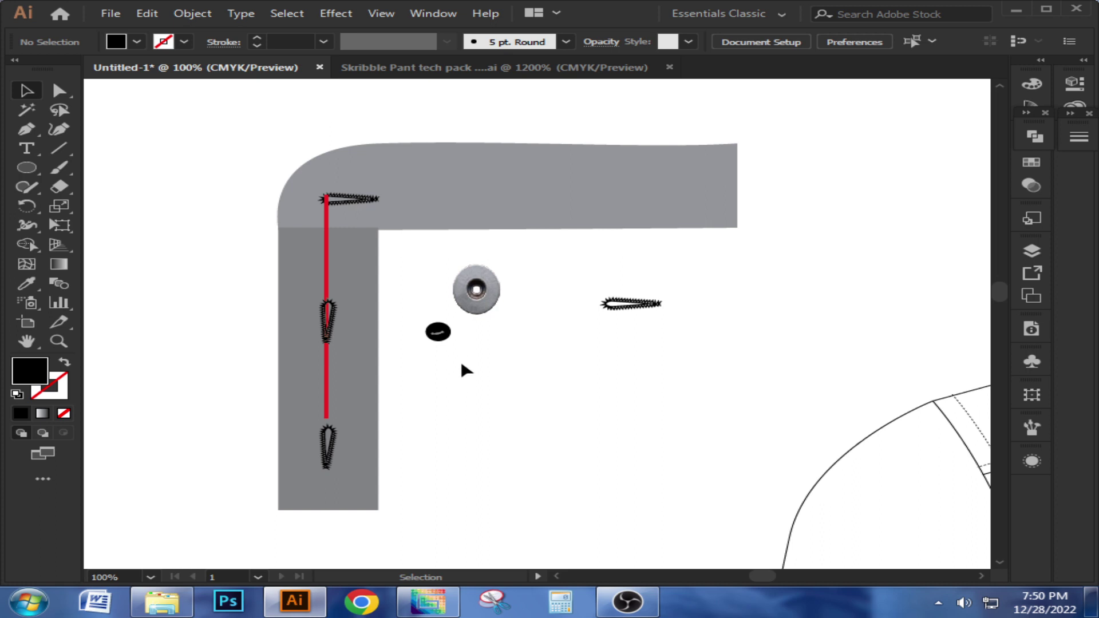
drag(461, 367, 469, 373)
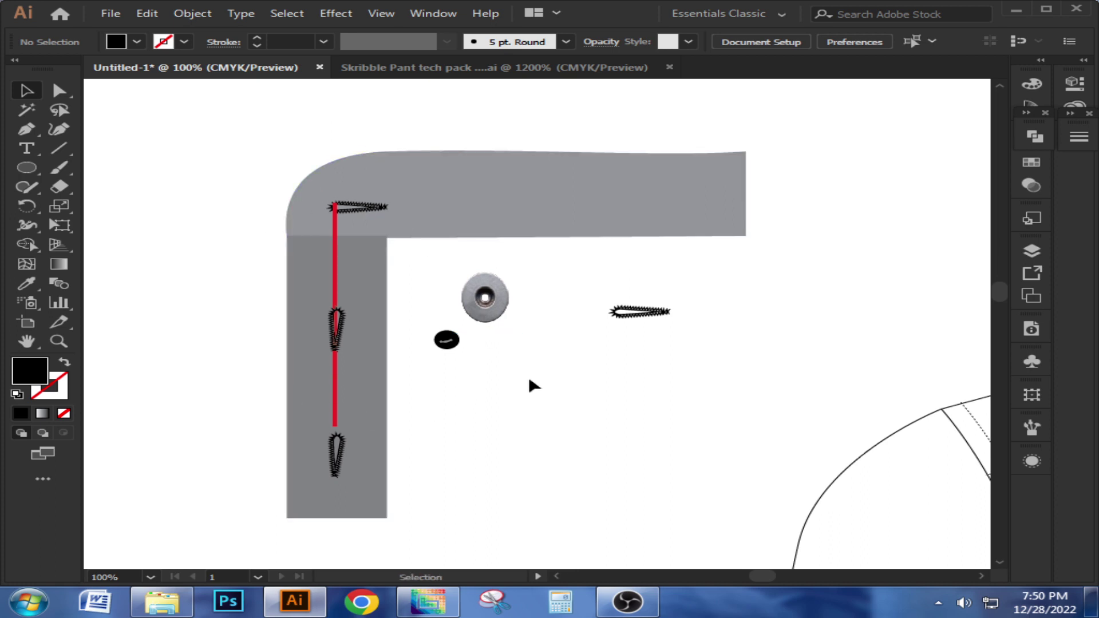
Shift the metal snap up-left and the black button down-right
drag(484, 298, 422, 288)
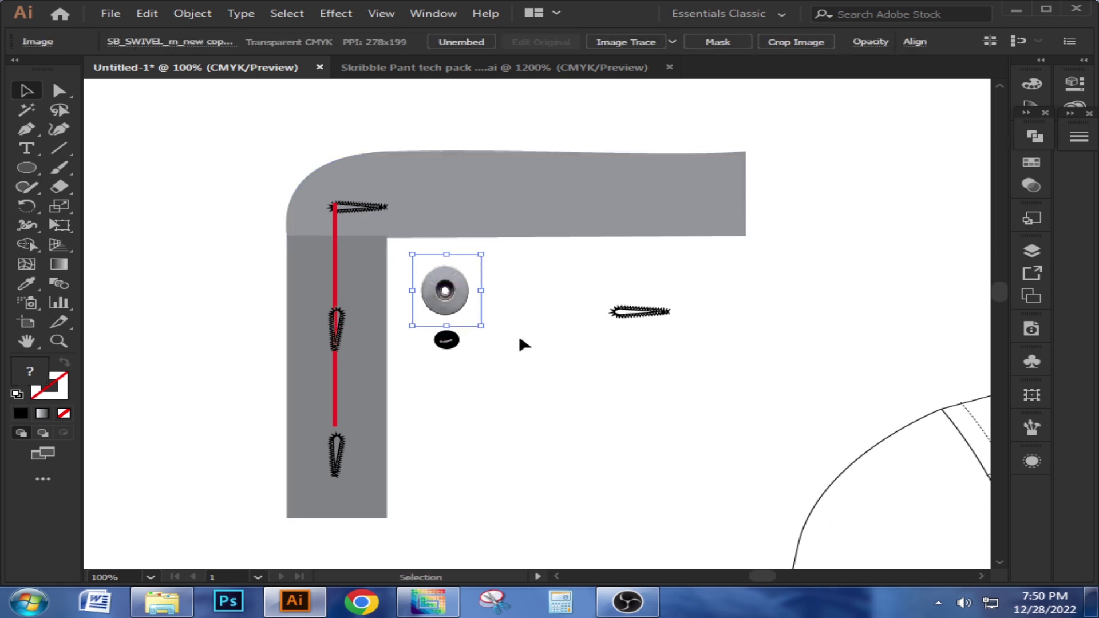
click(521, 344)
drag(447, 340, 465, 376)
click(533, 321)
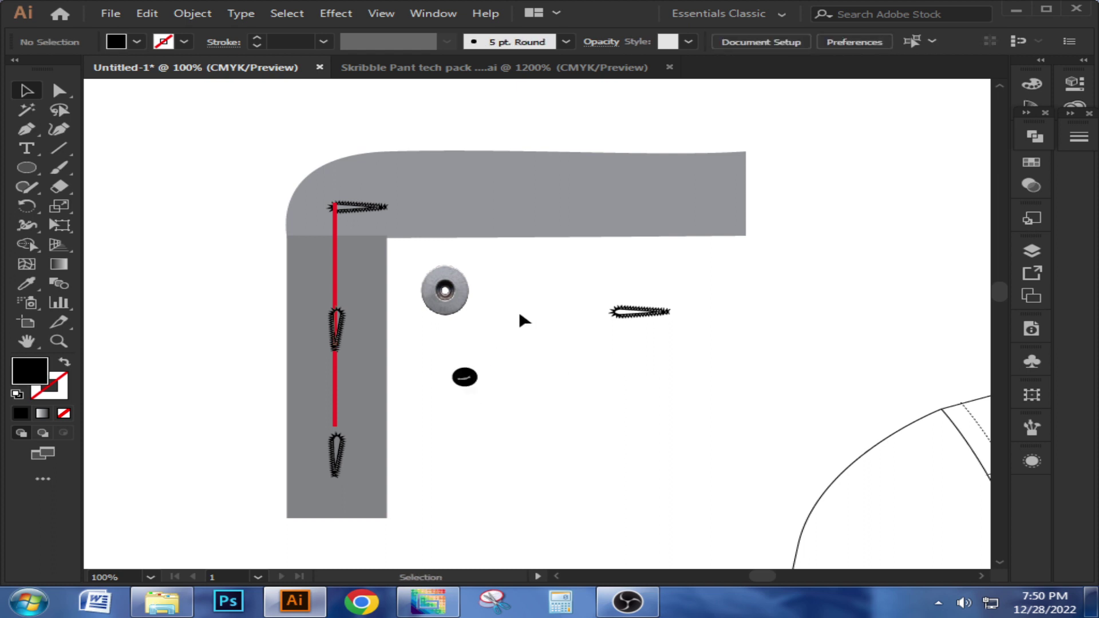
click(457, 288)
click(530, 306)
drag(535, 304, 571, 321)
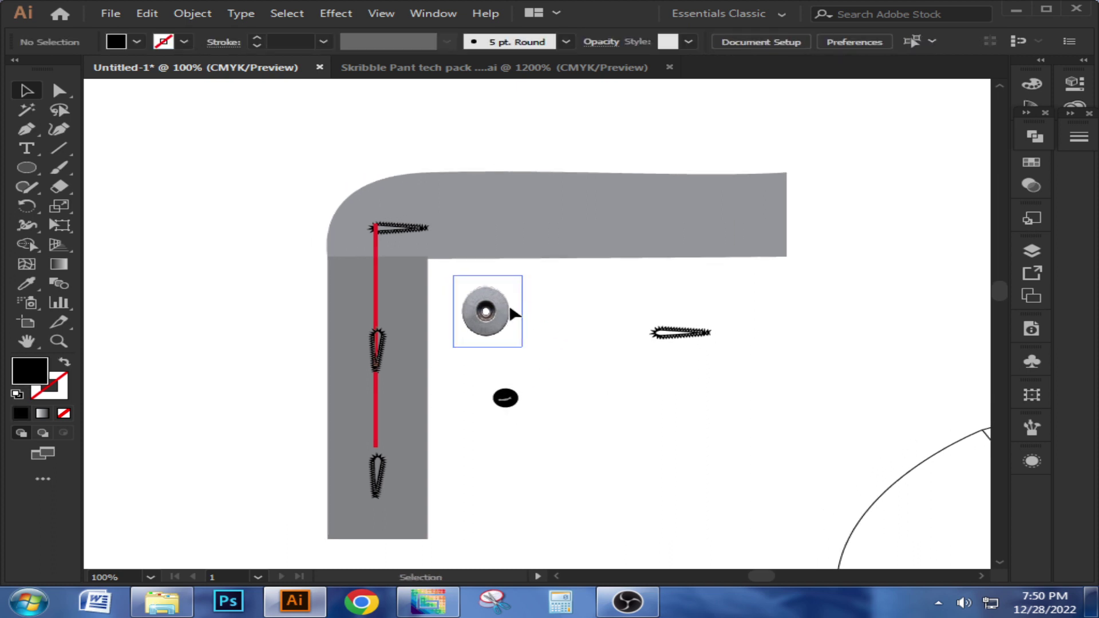
alt+scroll(442, 273, up, 1)
click(505, 322)
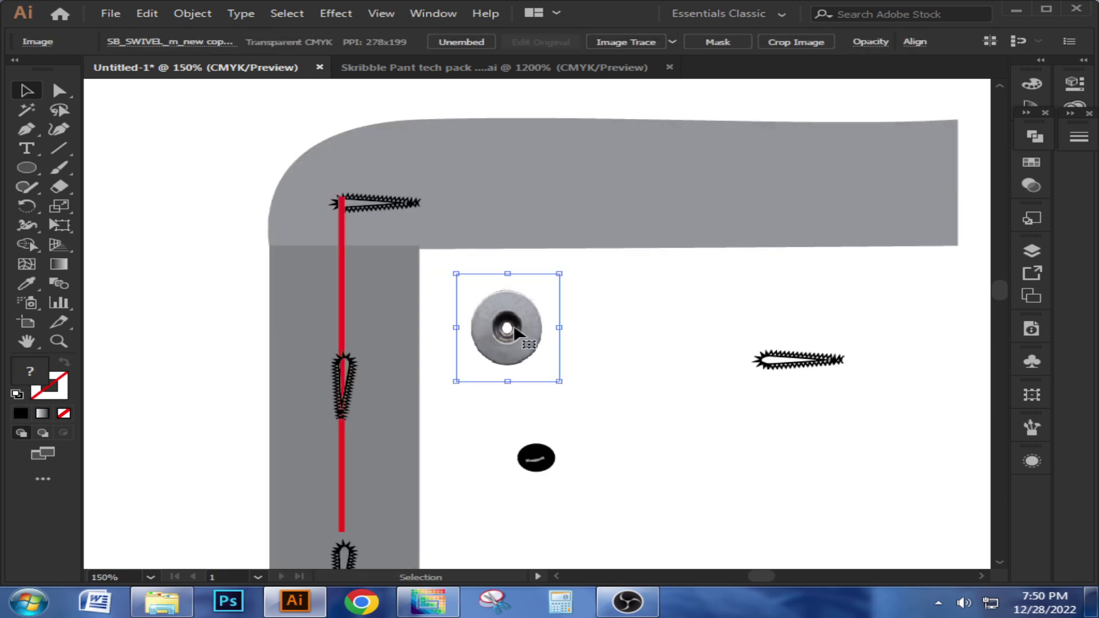
click(654, 382)
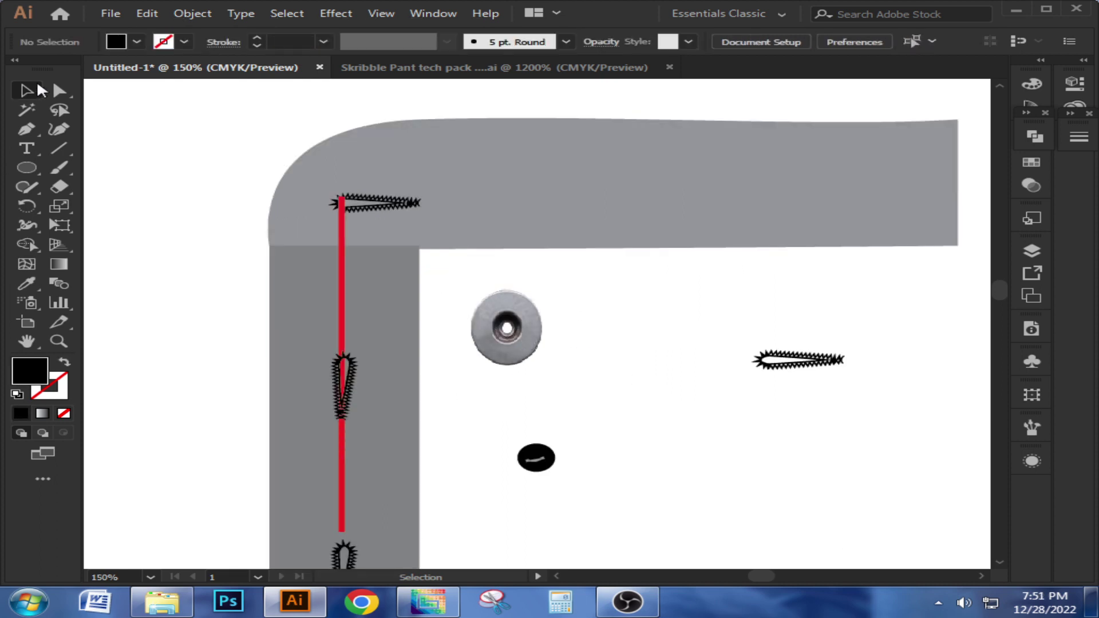
Draw a small black ellipse, place it beside the snap and shrink it
click(33, 164)
drag(613, 334, 625, 347)
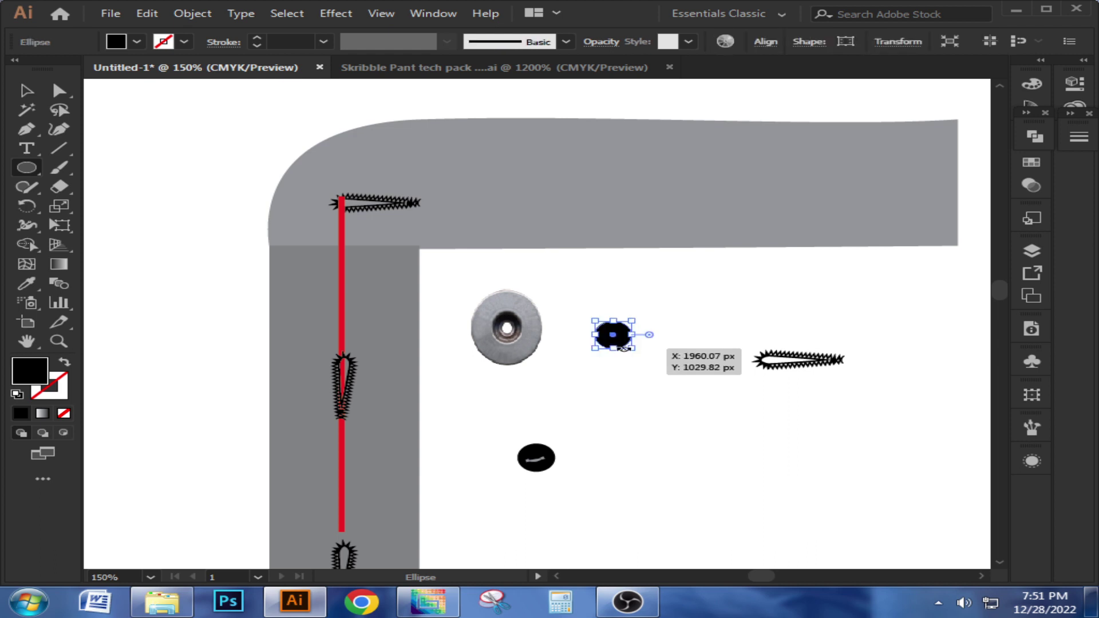
click(26, 90)
click(689, 393)
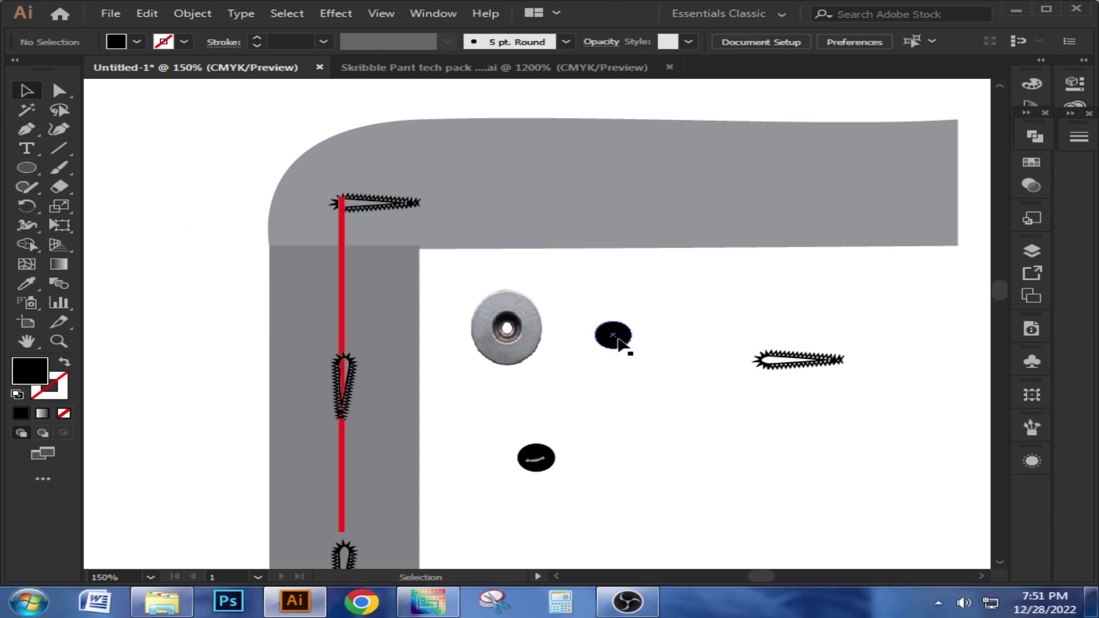
click(541, 347)
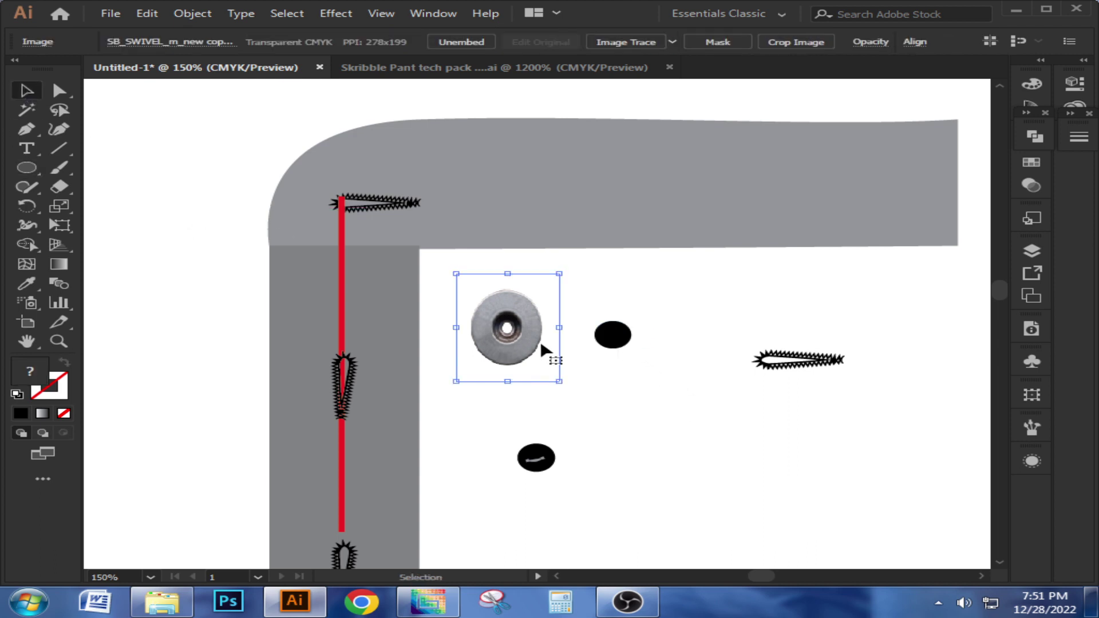
click(544, 349)
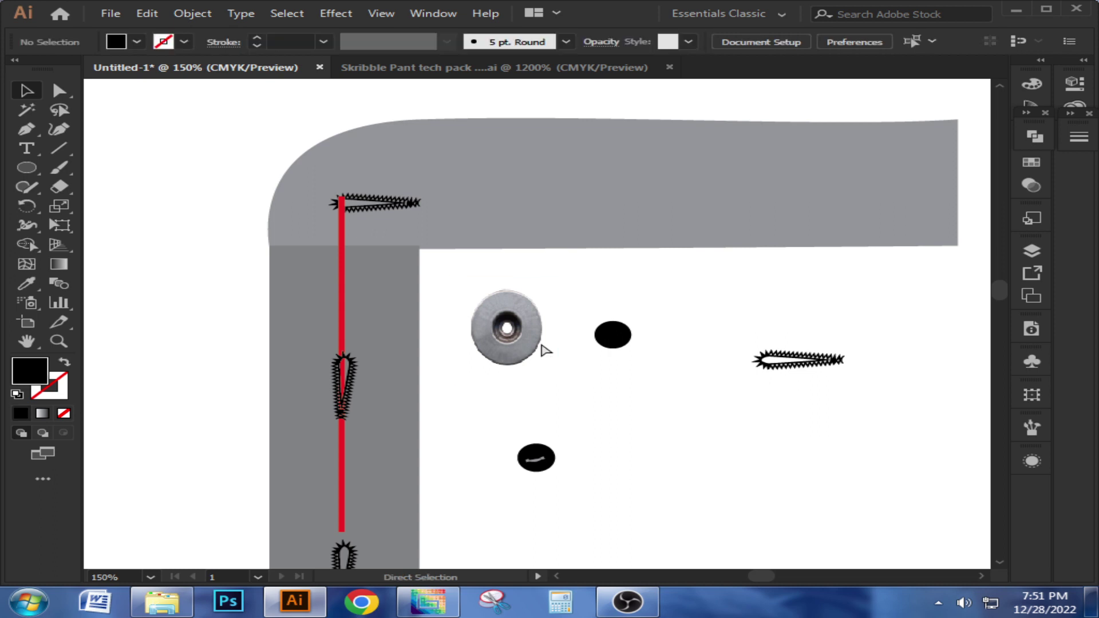
drag(608, 346, 502, 339)
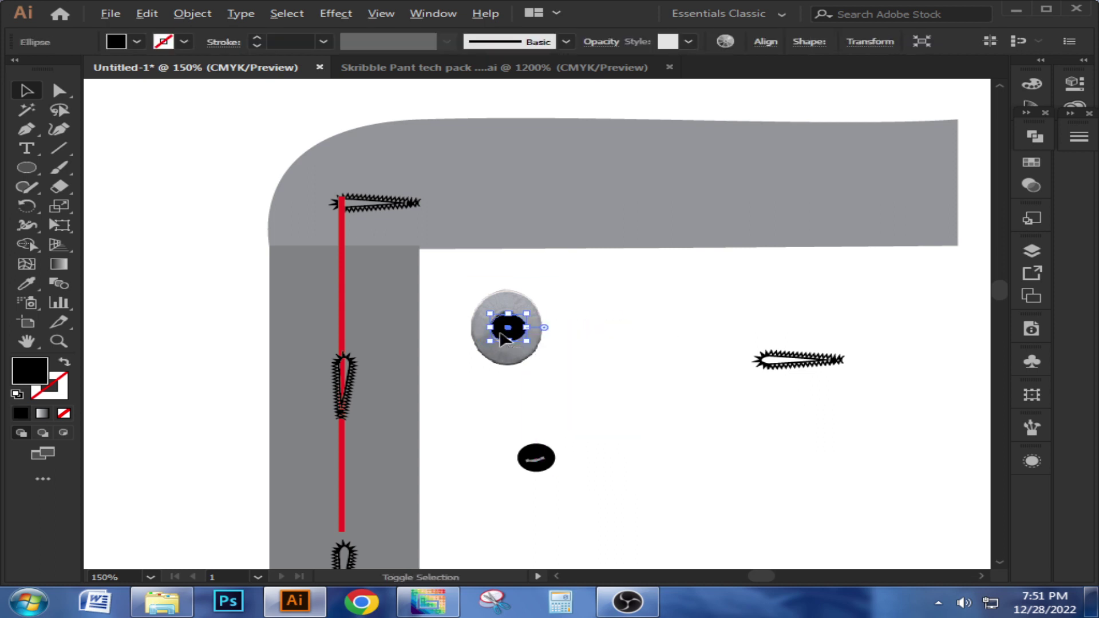
scroll(500, 338, up, 2)
mouse_move(553, 295)
mouse_down()
mouse_move(542, 304)
mouse_move(643, 337)
mouse_up()
click(731, 372)
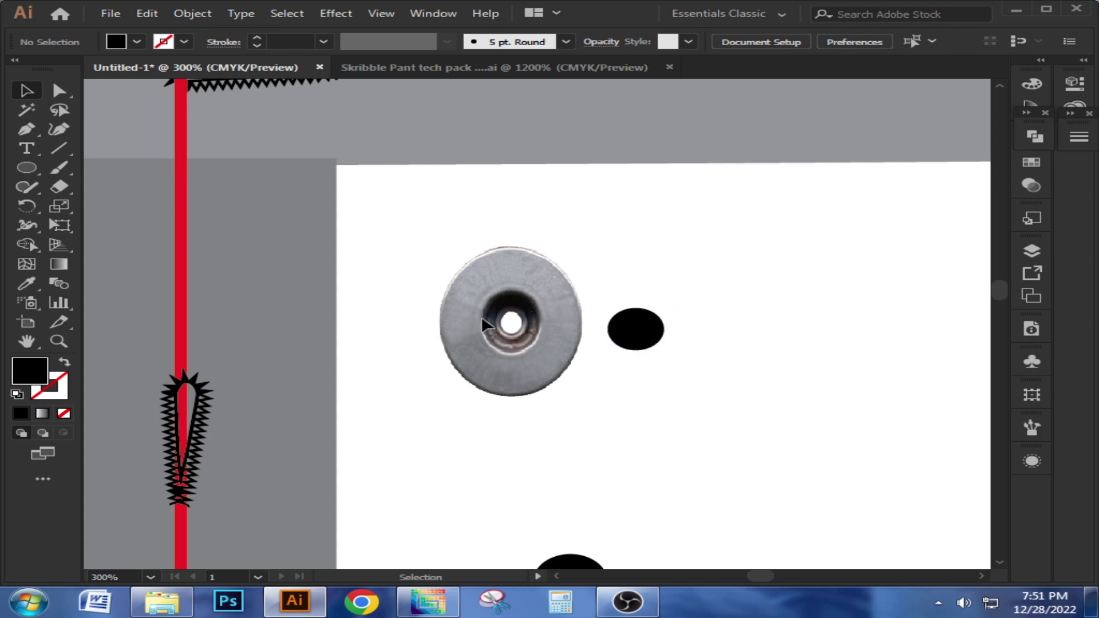
alt+scroll(560, 355, down, 1)
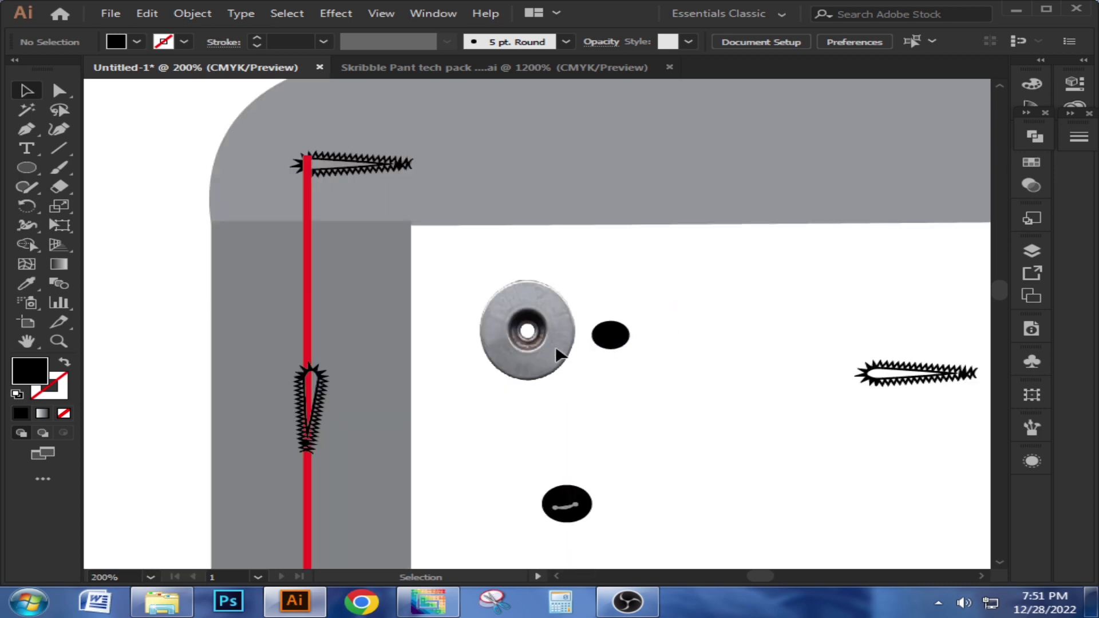
scroll(556, 347, up, 1)
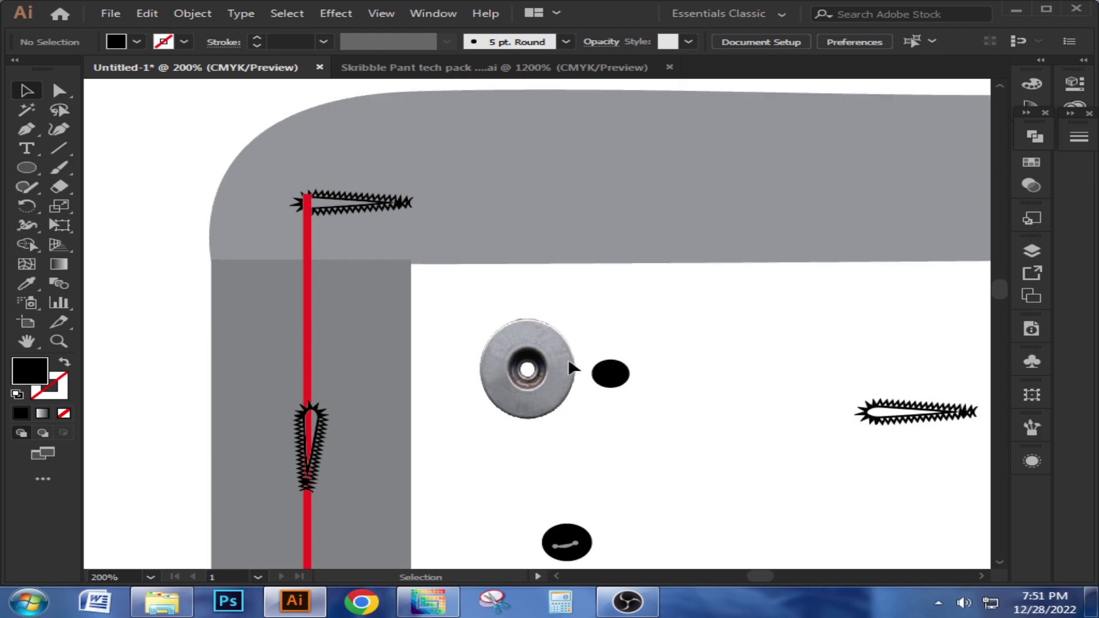
alt+scroll(570, 368, down, 1)
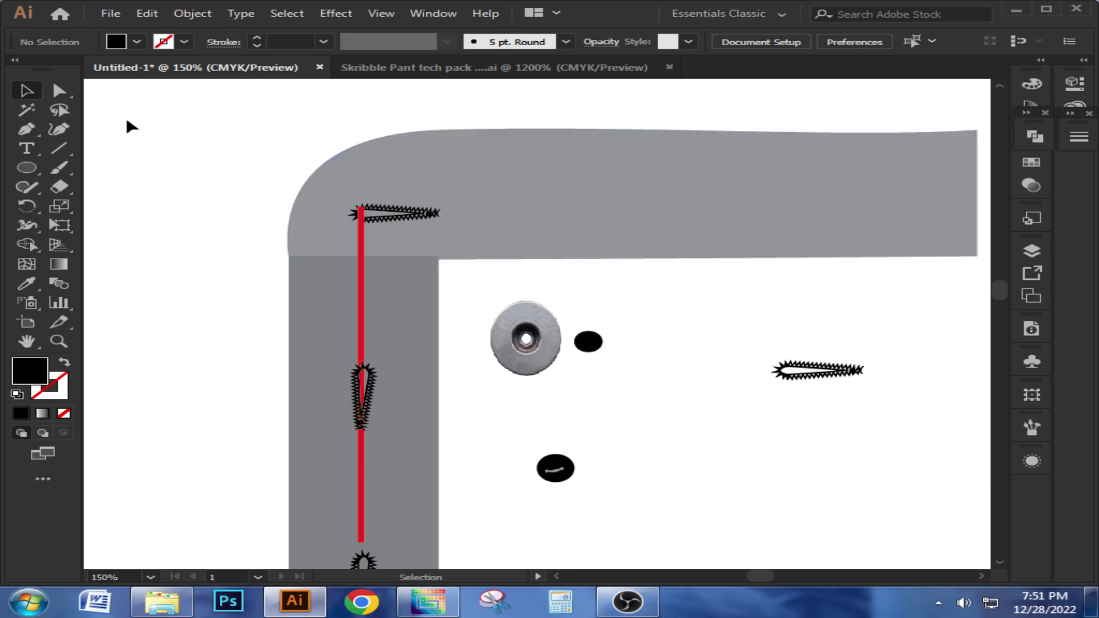
Unlock all locked artwork with Object > Unlock All
click(208, 13)
click(269, 135)
click(722, 333)
click(569, 352)
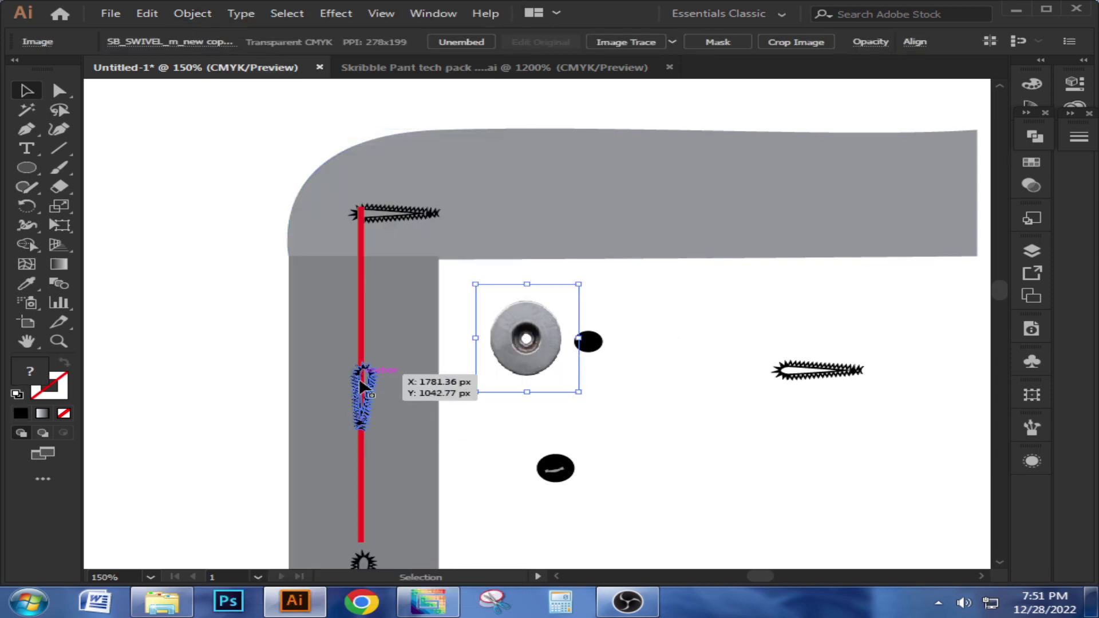
click(621, 407)
Move the metal snap image to sit just left of the small black dot
drag(526, 338, 636, 405)
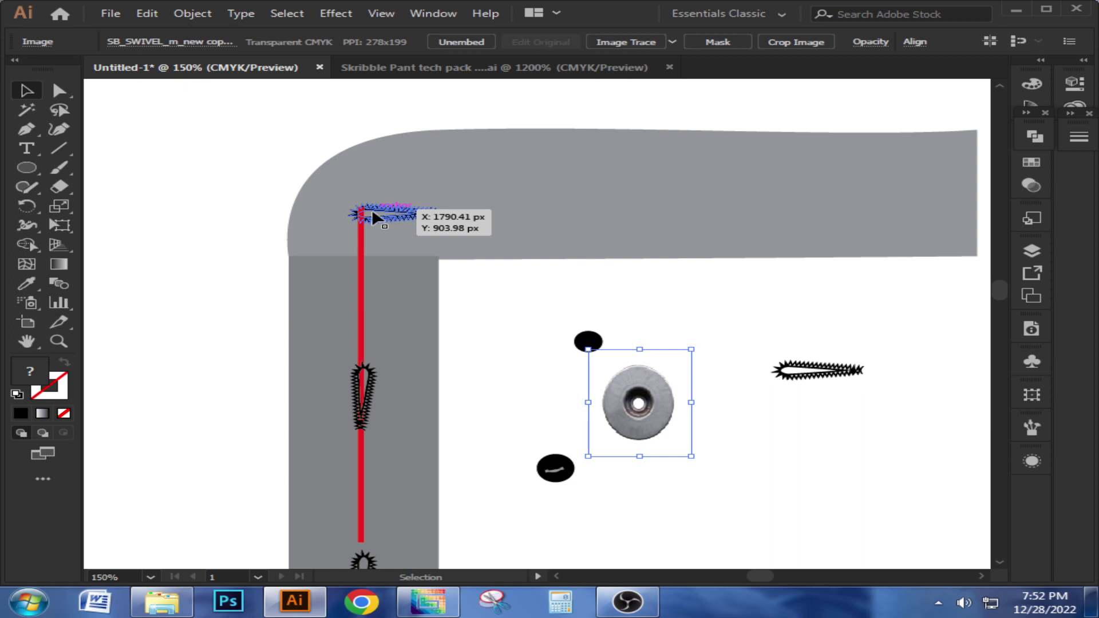
click(528, 314)
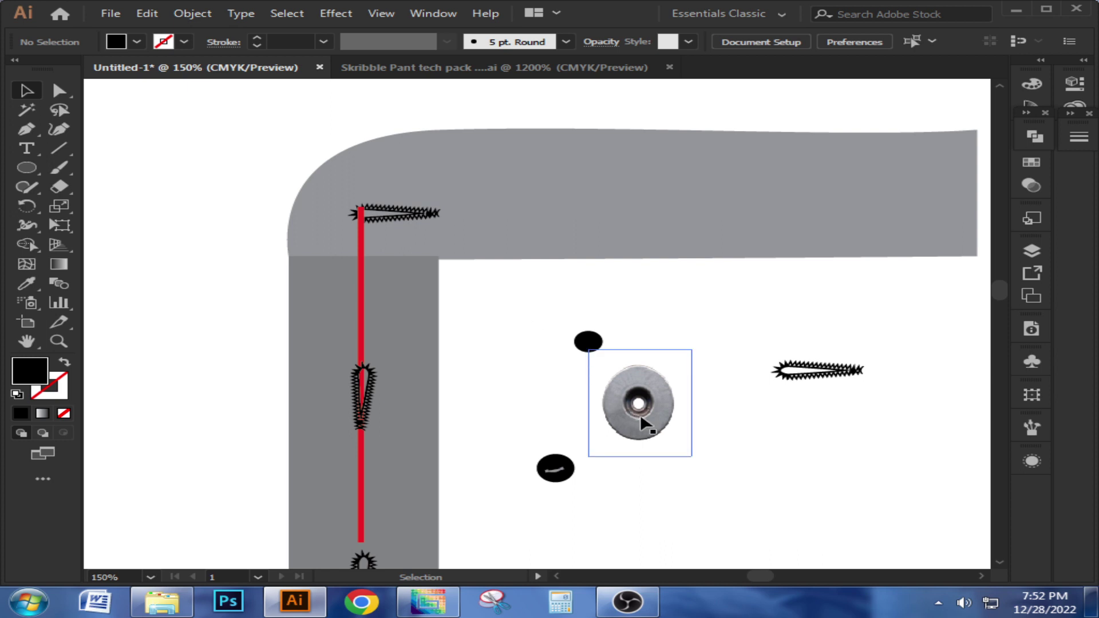
mouse_move(646, 419)
mouse_down()
mouse_move(365, 217)
mouse_move(398, 224)
mouse_move(509, 359)
mouse_up()
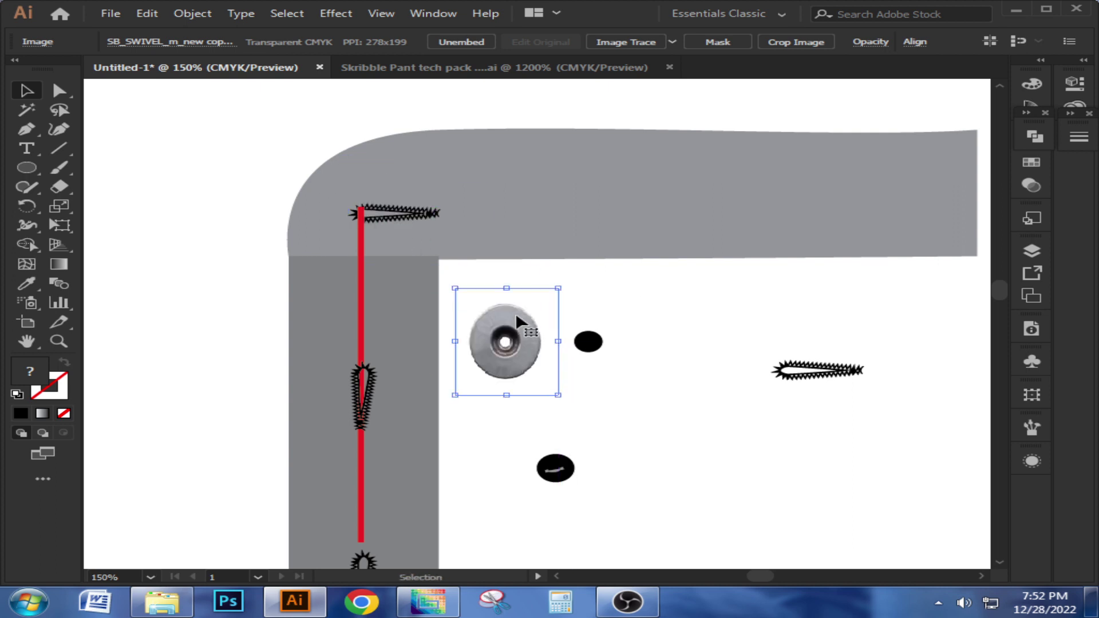
Put the black button and metal snap side by side atop the red line, moving the dot up-left
click(404, 221)
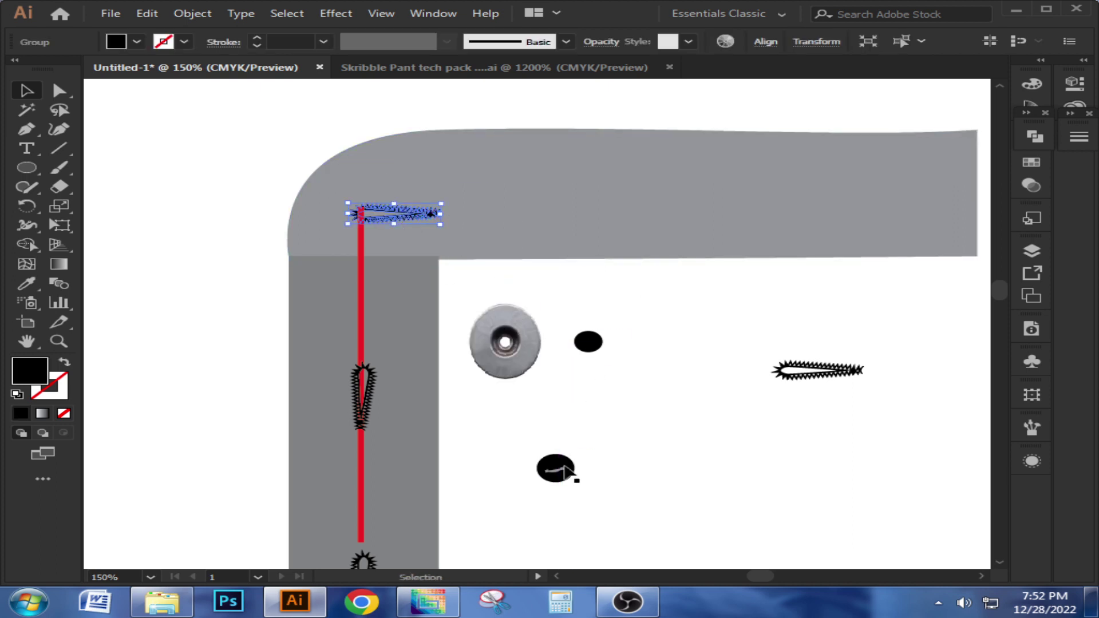
mouse_move(558, 468)
mouse_down()
mouse_move(551, 316)
mouse_move(372, 216)
mouse_up()
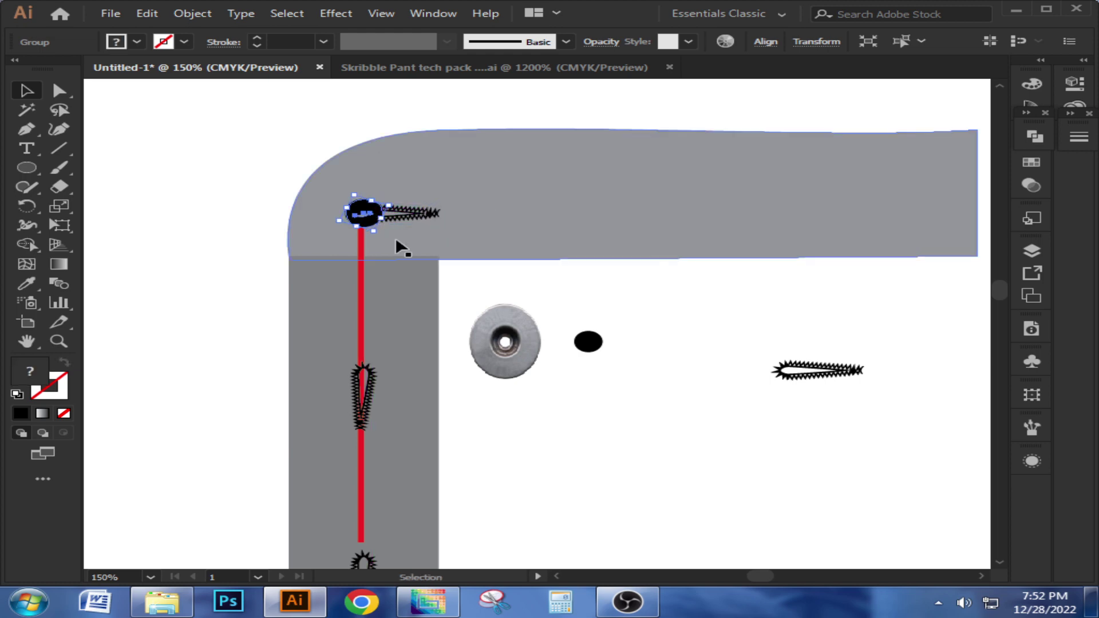
mouse_move(503, 343)
mouse_down()
mouse_move(396, 216)
mouse_move(414, 218)
mouse_up()
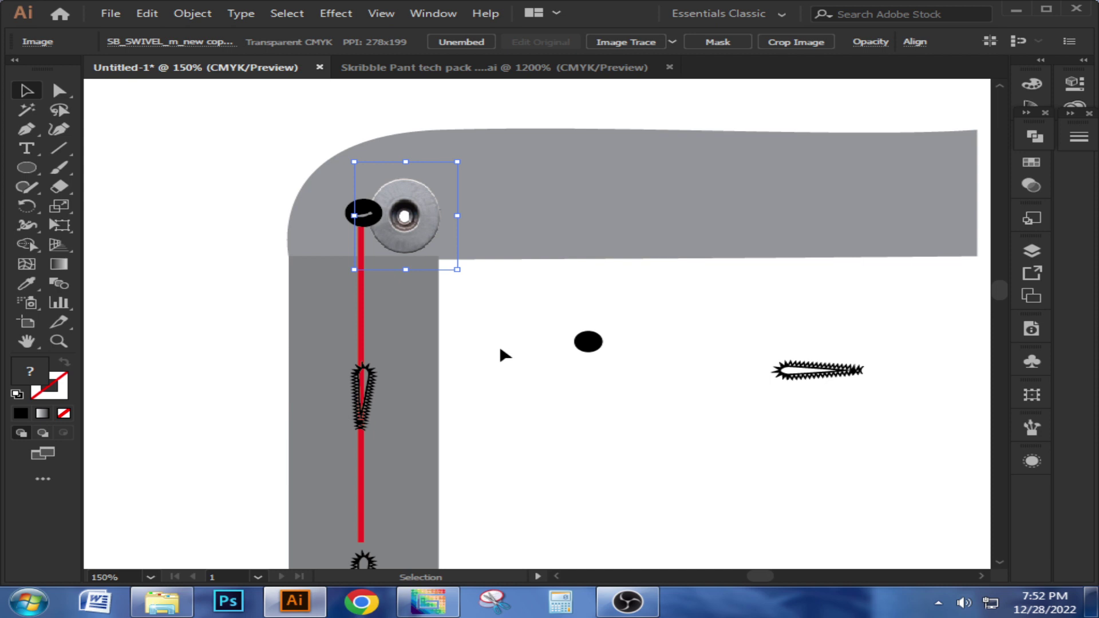
drag(596, 356, 496, 329)
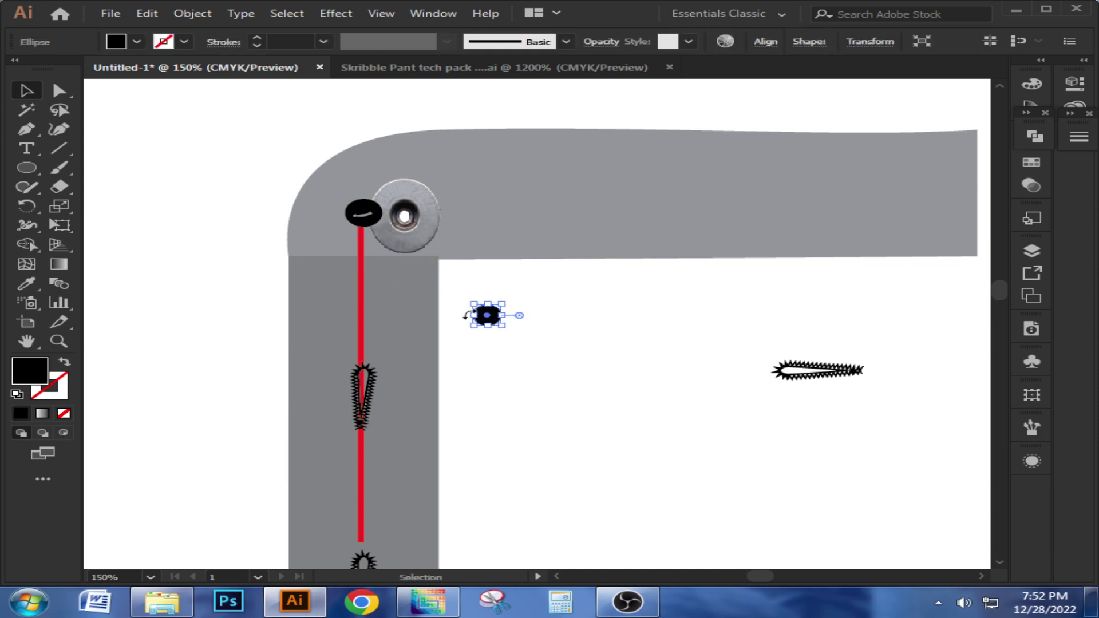
click(541, 354)
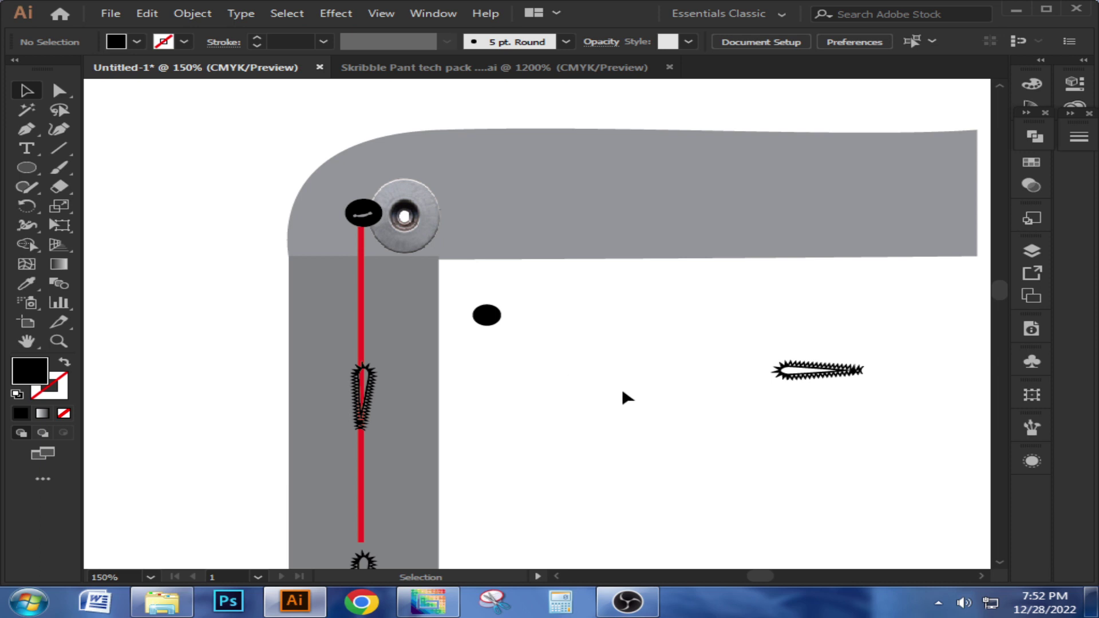
Zoom out and pan until the placket and the whole shirt flat are visible together
alt+scroll(615, 327, down, 2)
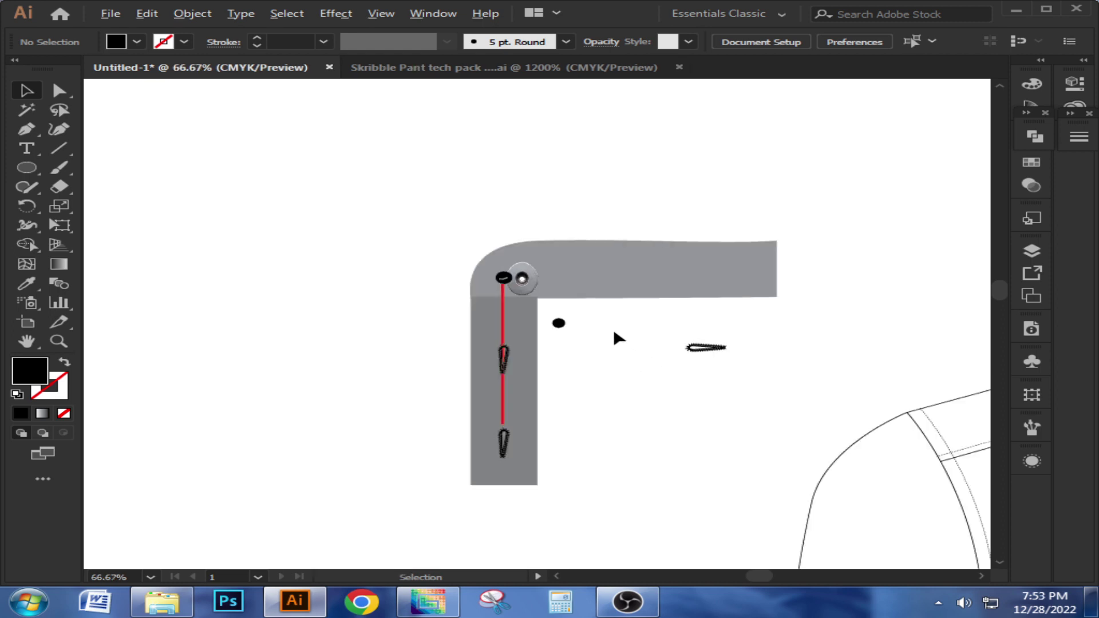
drag(659, 380, 559, 325)
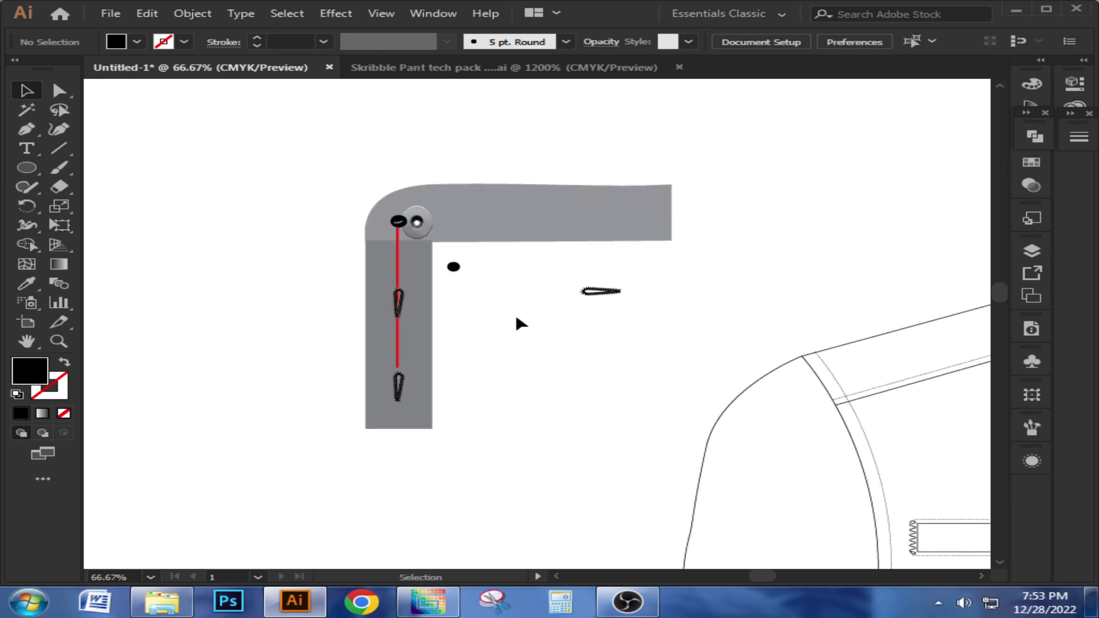
alt+scroll(506, 315, down, 1)
drag(582, 335, 497, 342)
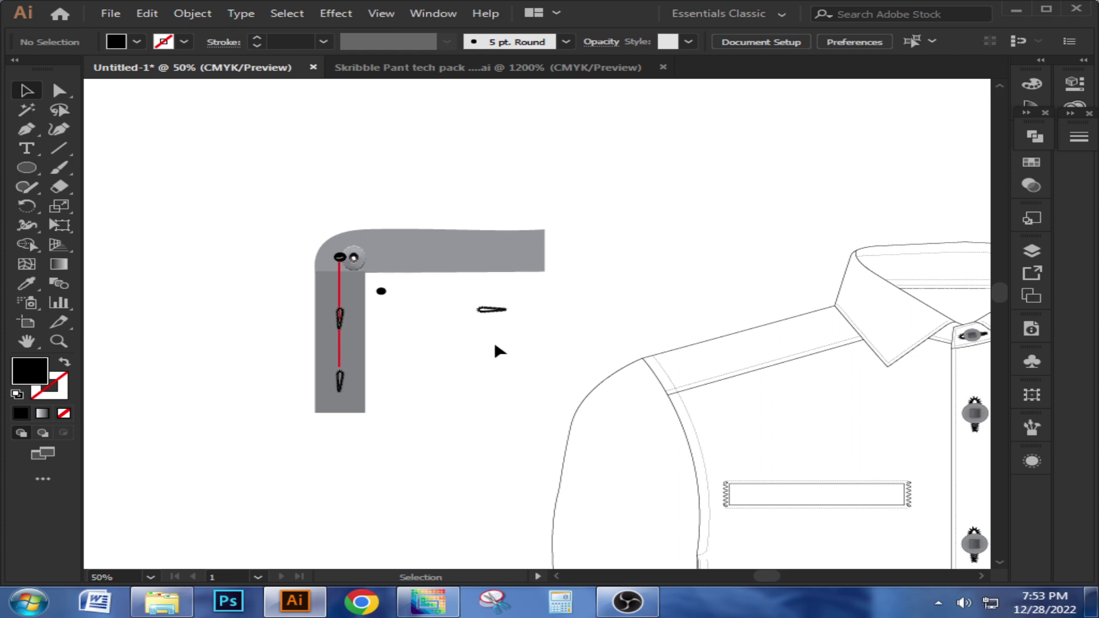
scroll(468, 339, down, 1)
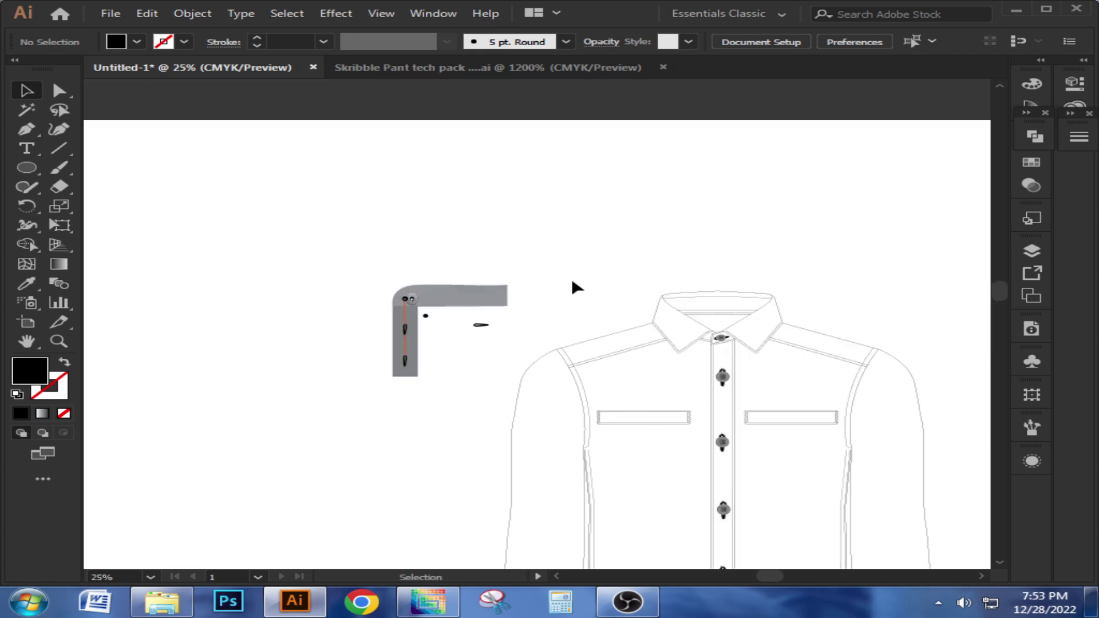
drag(572, 284, 548, 253)
scroll(551, 255, up, 1)
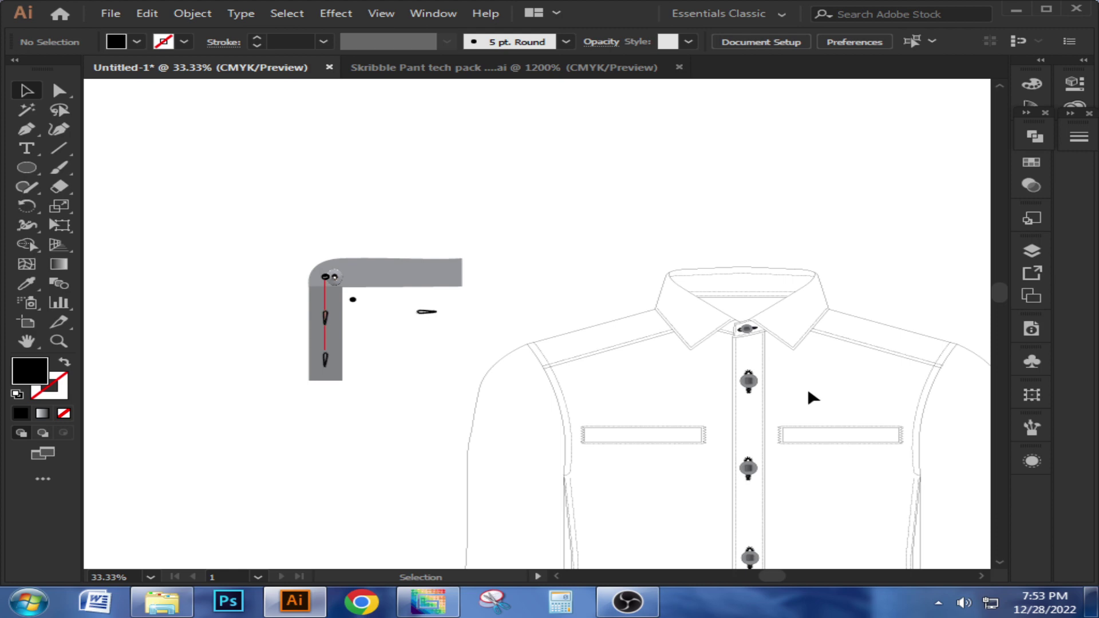
Drag the stitched button group below the collar rightward, off the placket onto the chest
scroll(807, 388, up, 2)
scroll(799, 371, up, 2)
drag(792, 397, 784, 365)
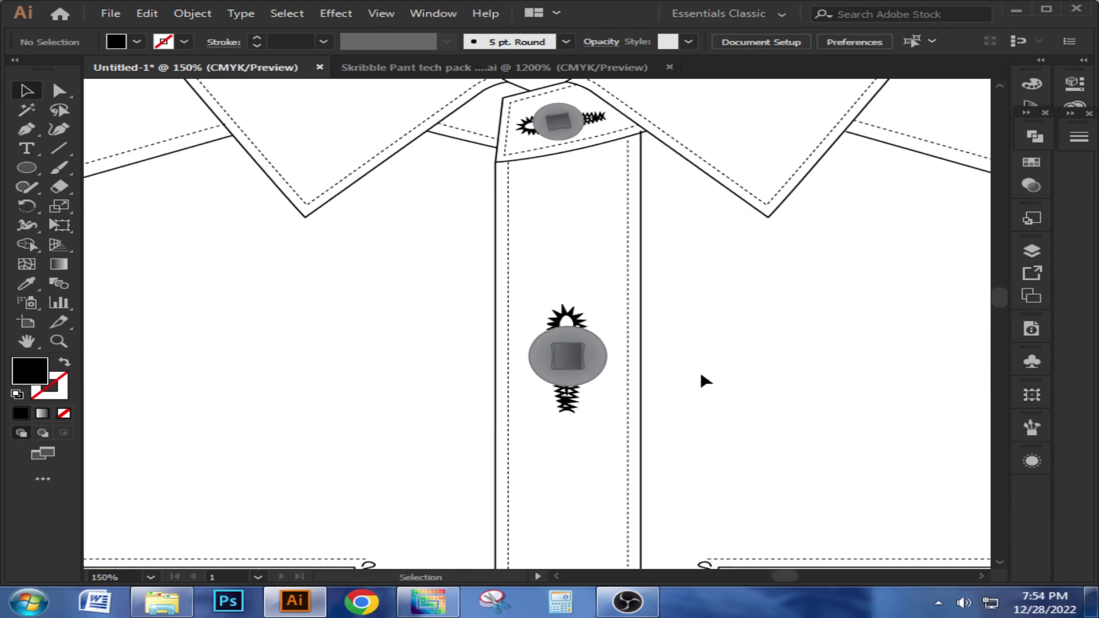
click(598, 371)
click(717, 339)
drag(557, 342, 739, 339)
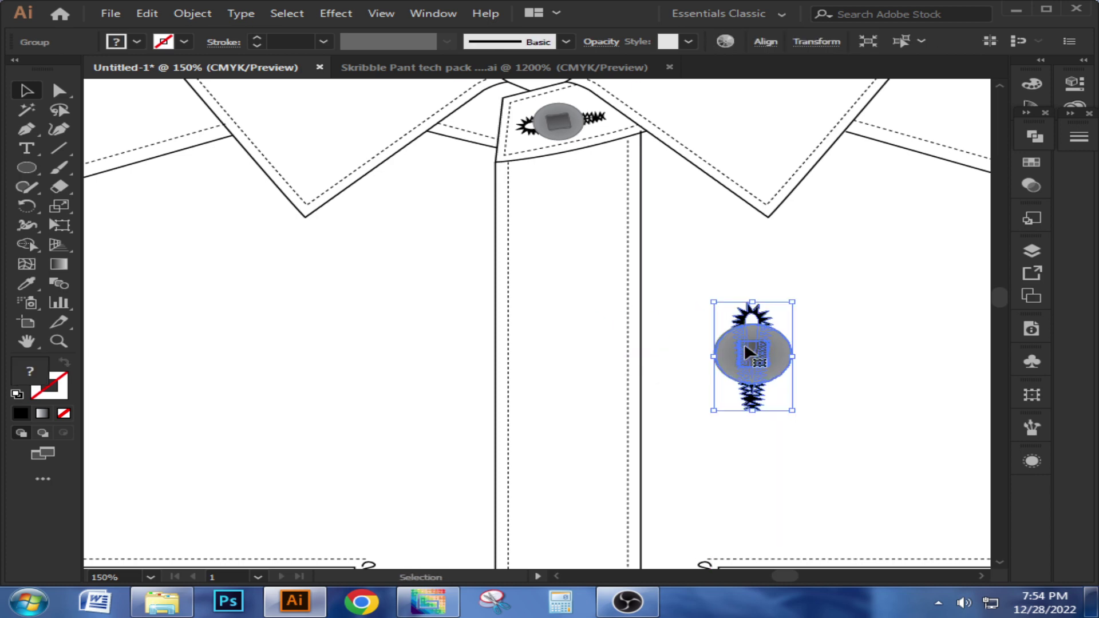
scroll(744, 343, up, 2)
click(879, 324)
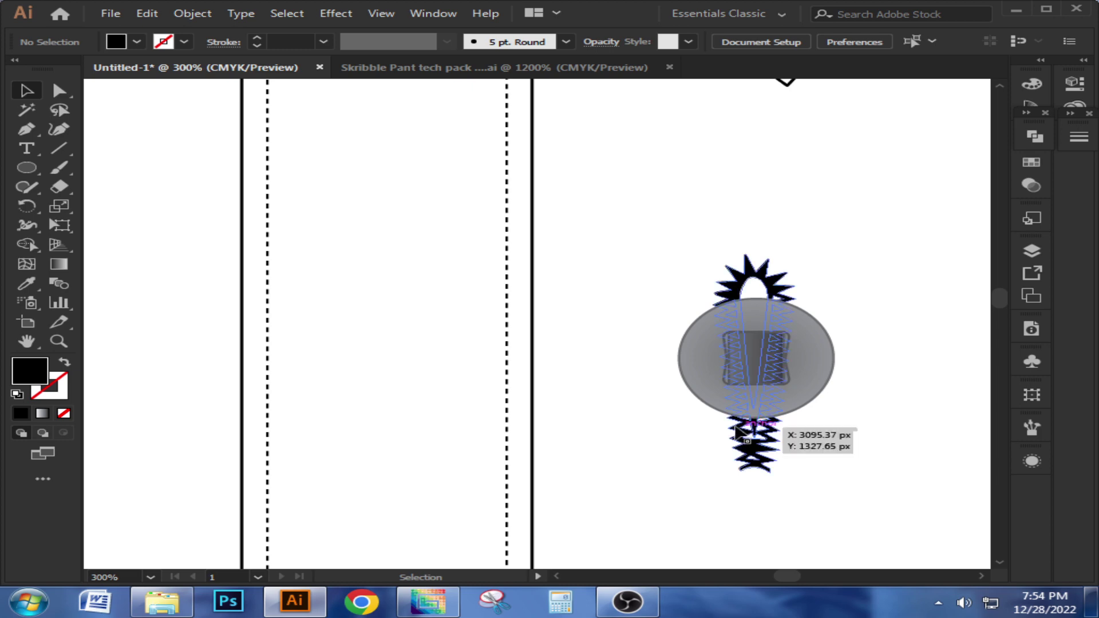
alt+scroll(592, 266, down, 1)
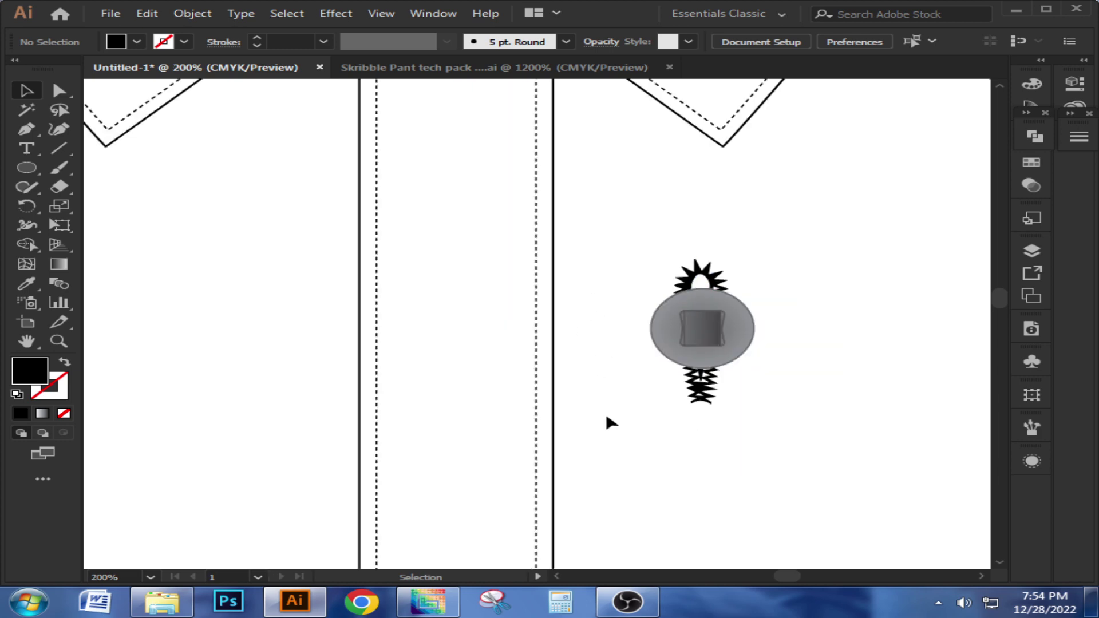
scroll(681, 446, down, 2)
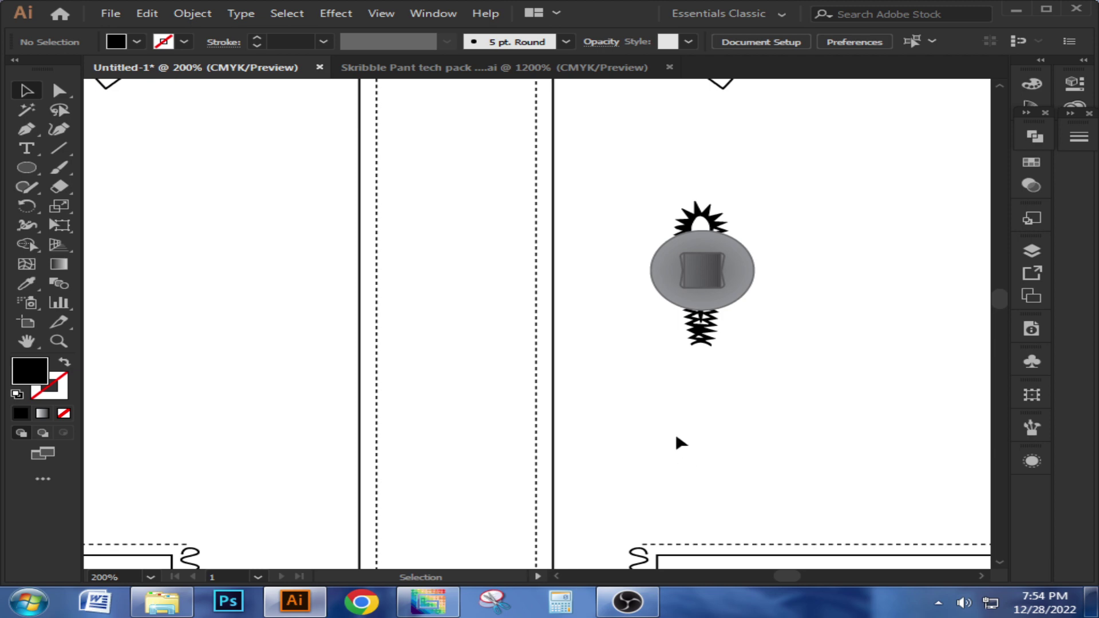
alt+scroll(742, 386, down, 3)
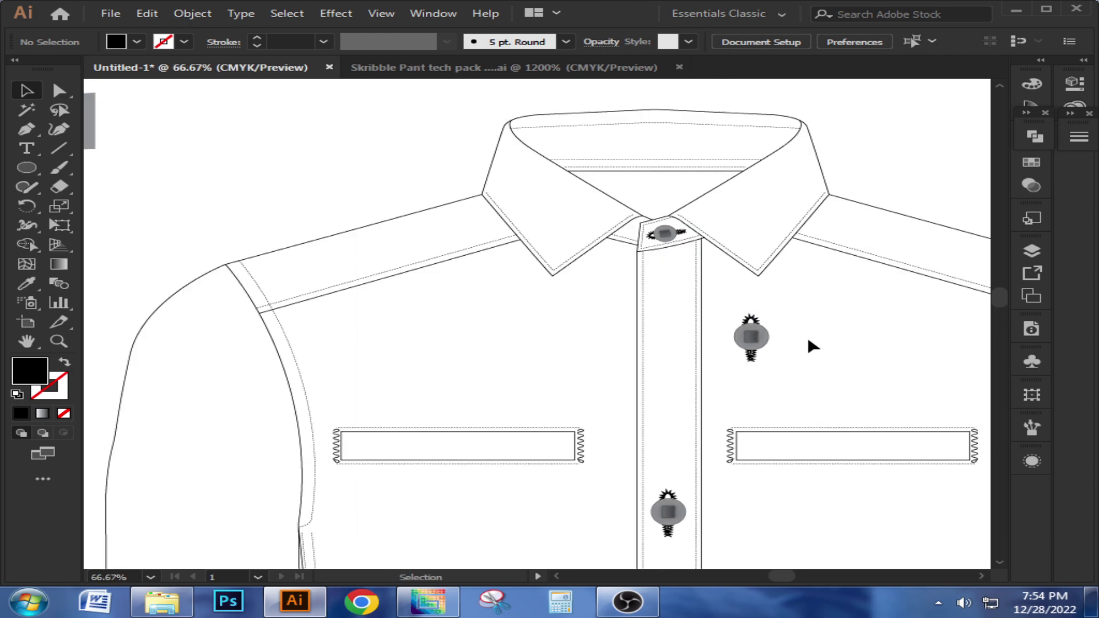
alt+scroll(825, 324, down, 2)
scroll(612, 216, left, 2)
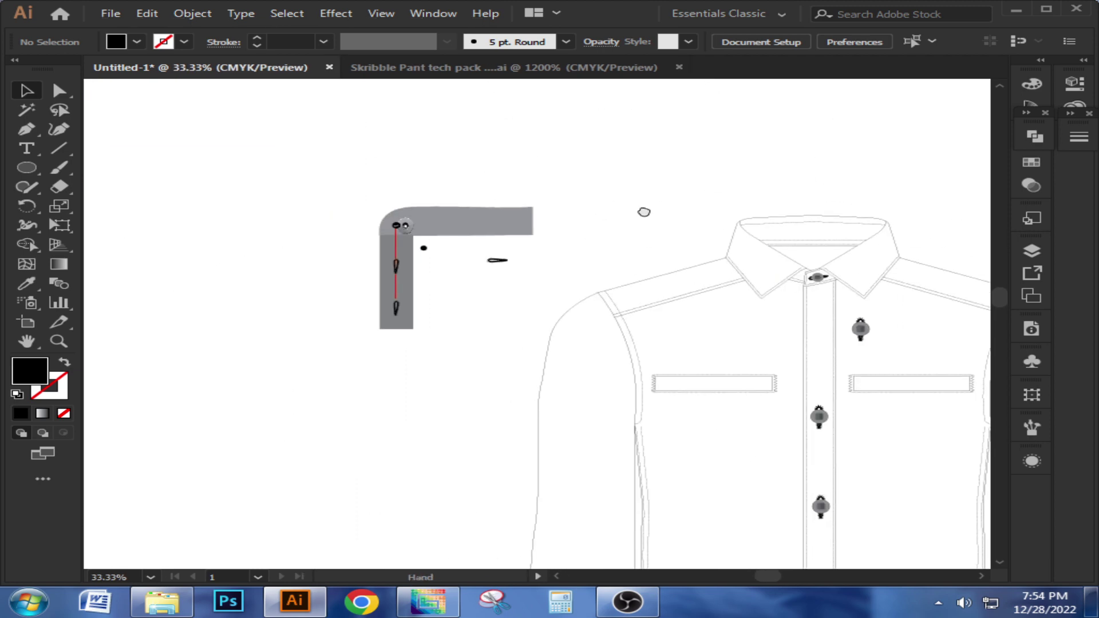